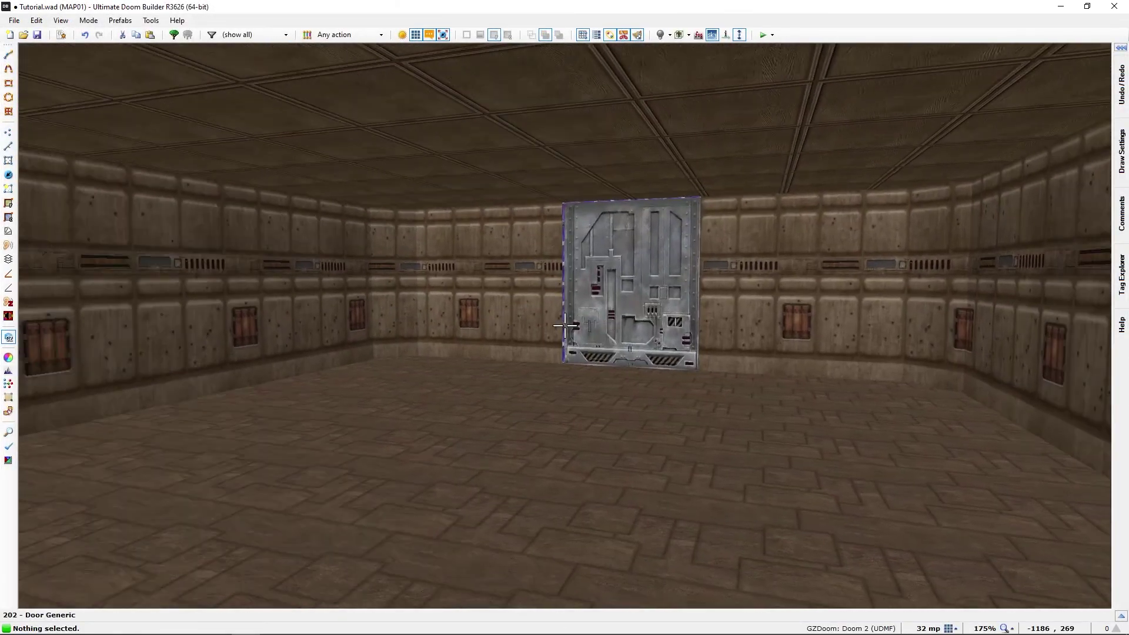
# - Try BRNSMAL2 from the texture browser as the front middle texture of the room's solid north wall
pyautogui.press('e')
pyautogui.press('d')
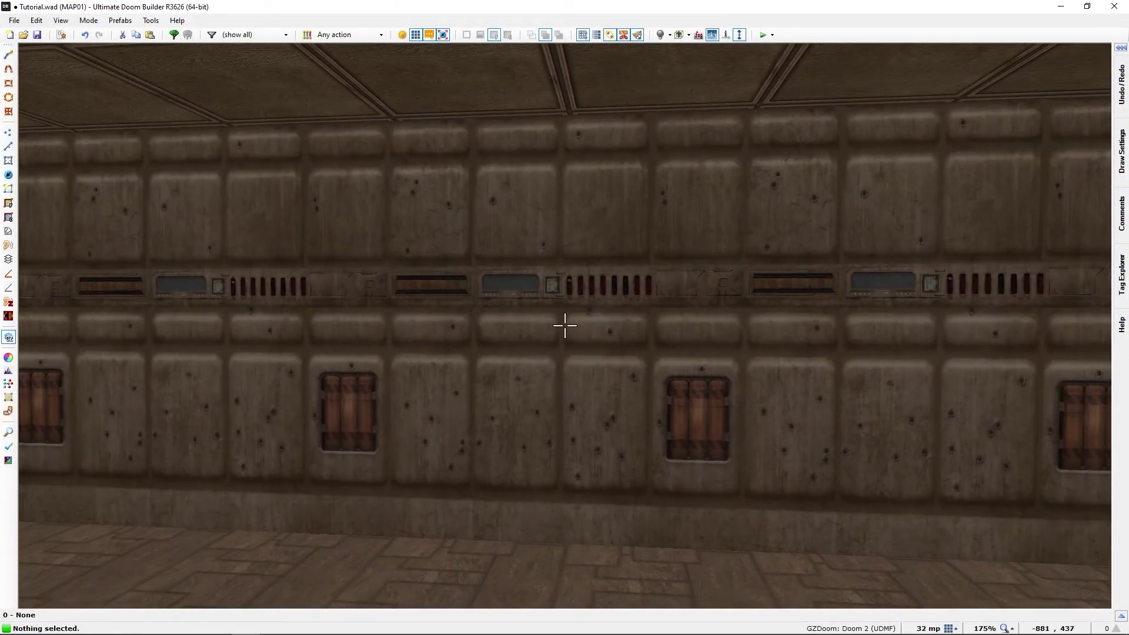
pyautogui.rightClick(564, 325)
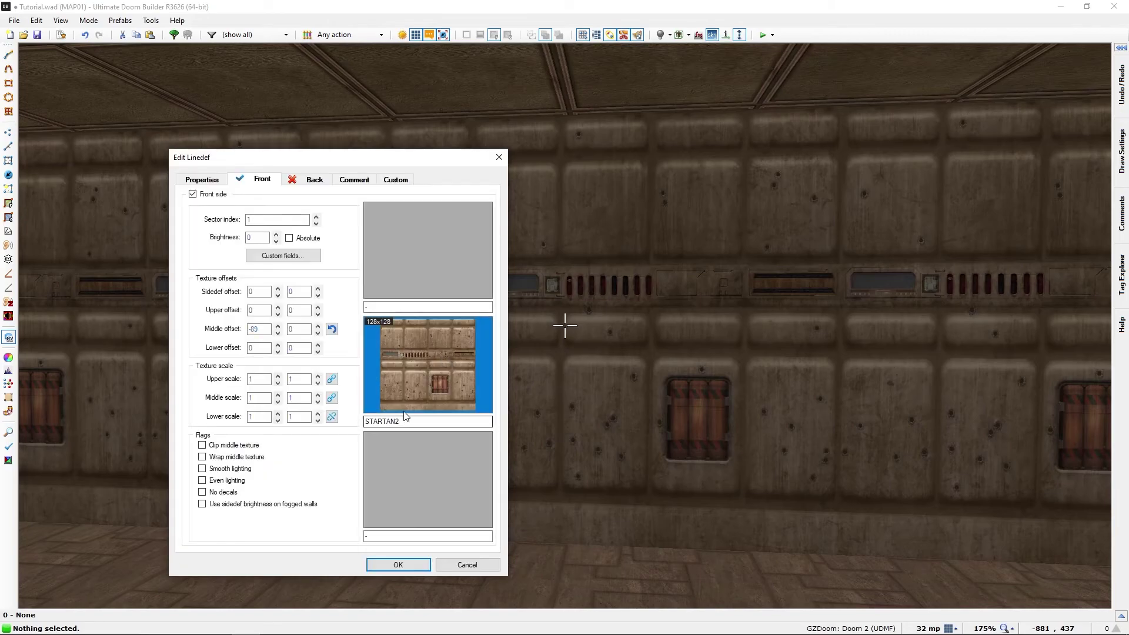
pyautogui.click(443, 386)
pyautogui.scroll(-2, 642, 445)
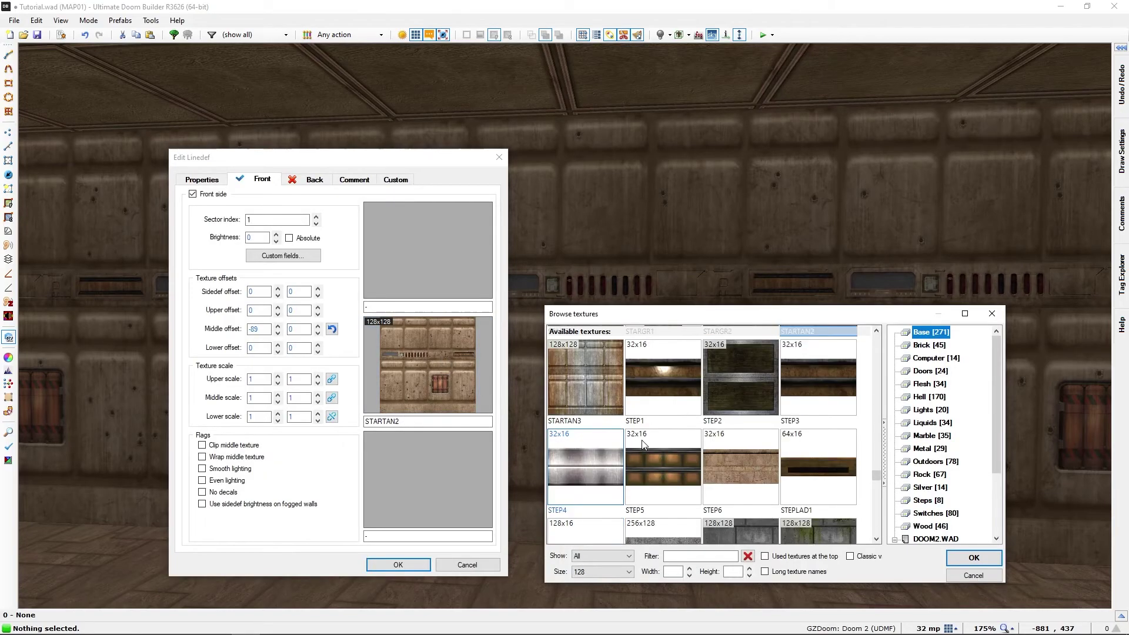
pyautogui.scroll(-3, 642, 444)
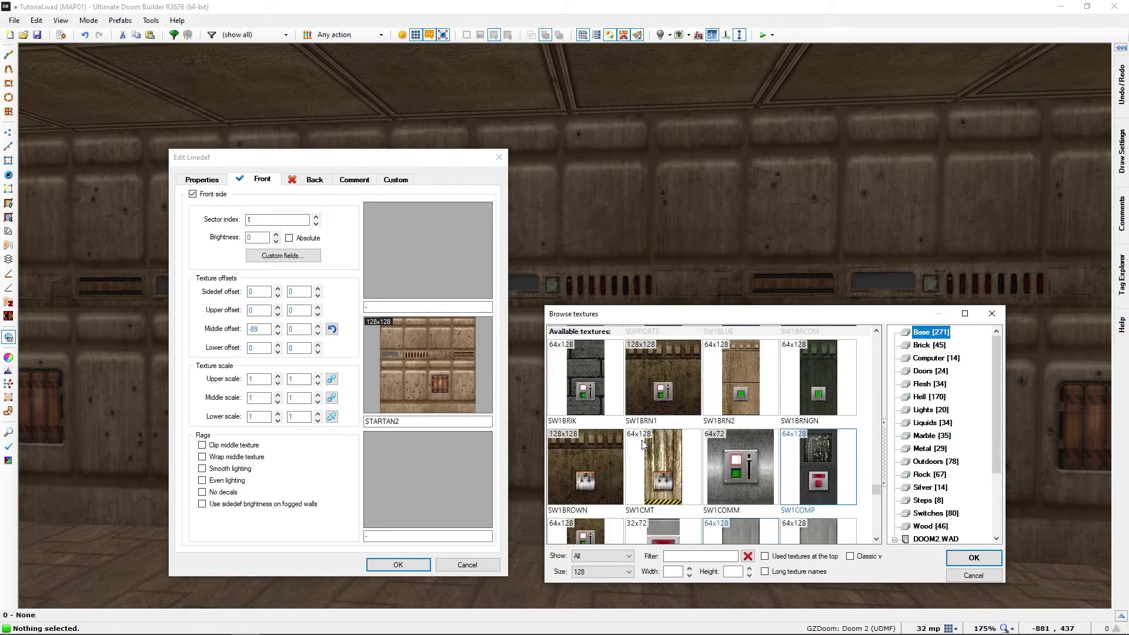
pyautogui.scroll(2, 804, 470)
pyautogui.moveTo(872, 482); pyautogui.dragTo(883, 381)
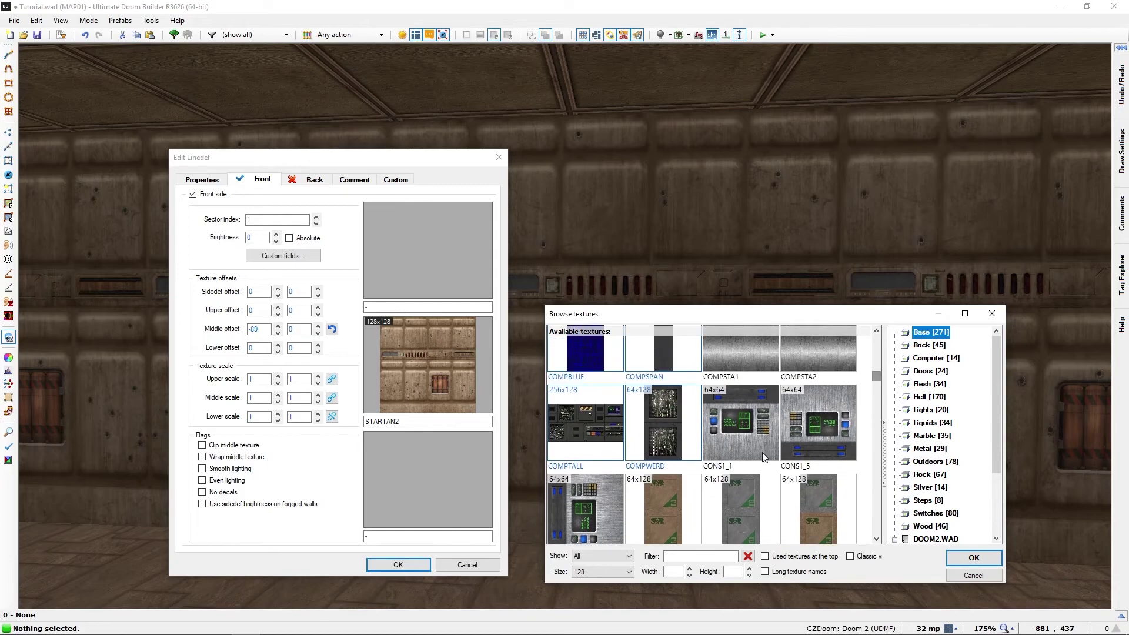
pyautogui.scroll(5, 764, 458)
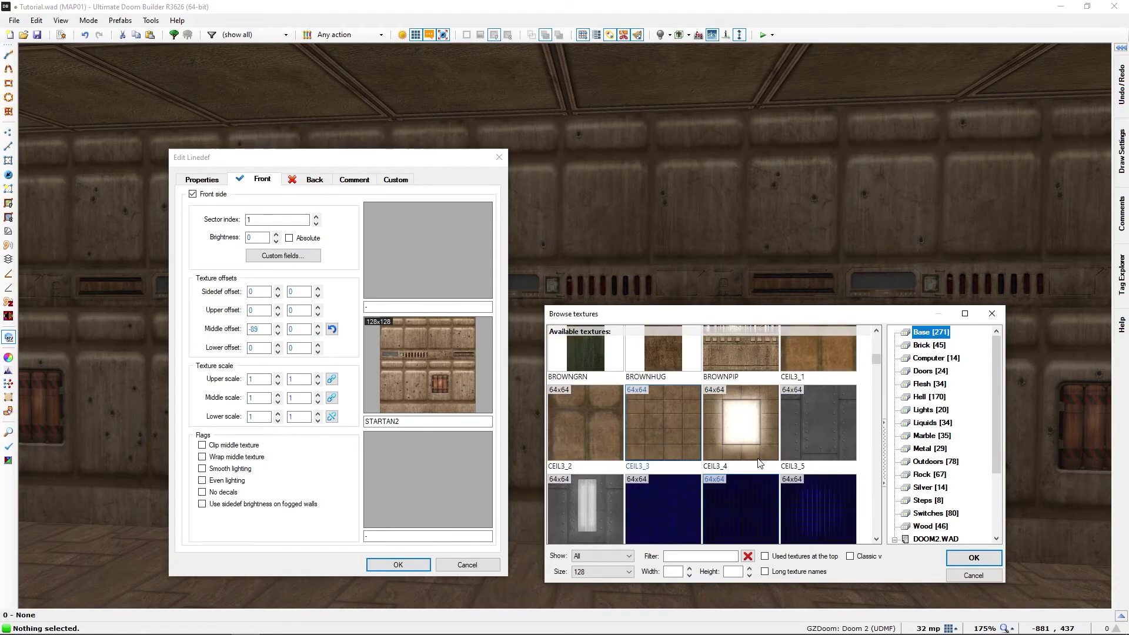
pyautogui.scroll(5, 758, 461)
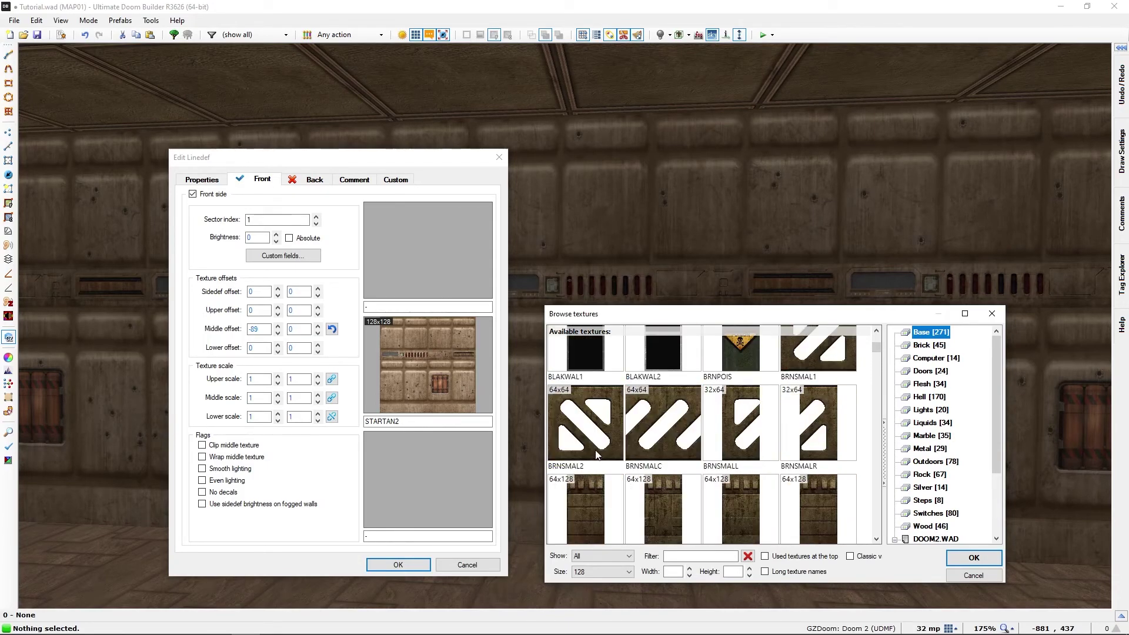
pyautogui.click(585, 415)
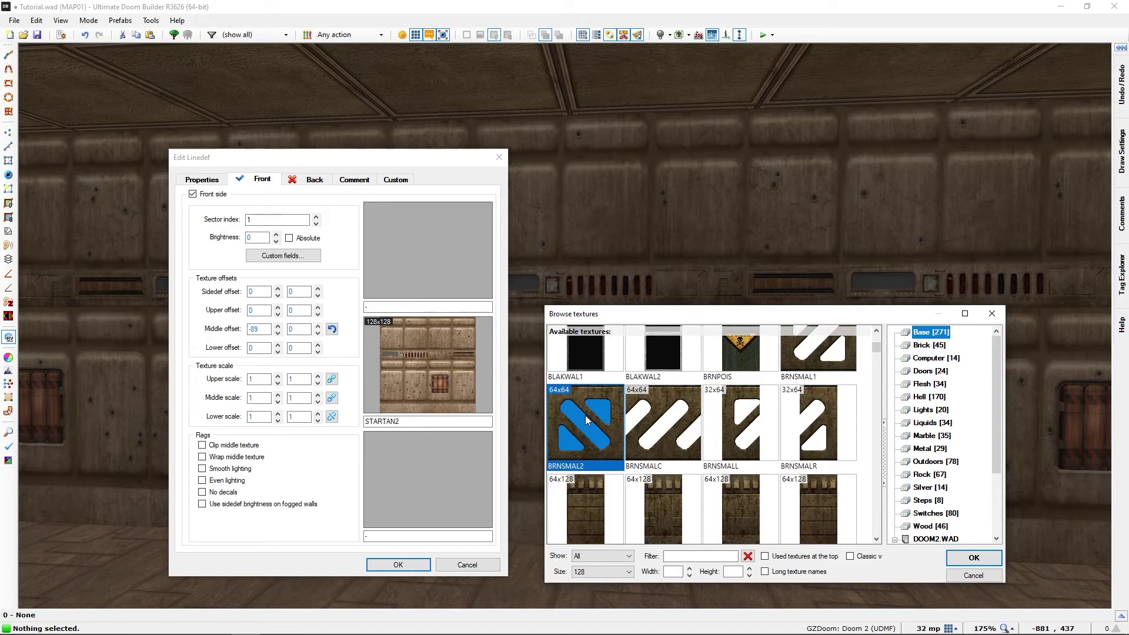
pyautogui.click(974, 557)
pyautogui.click(398, 565)
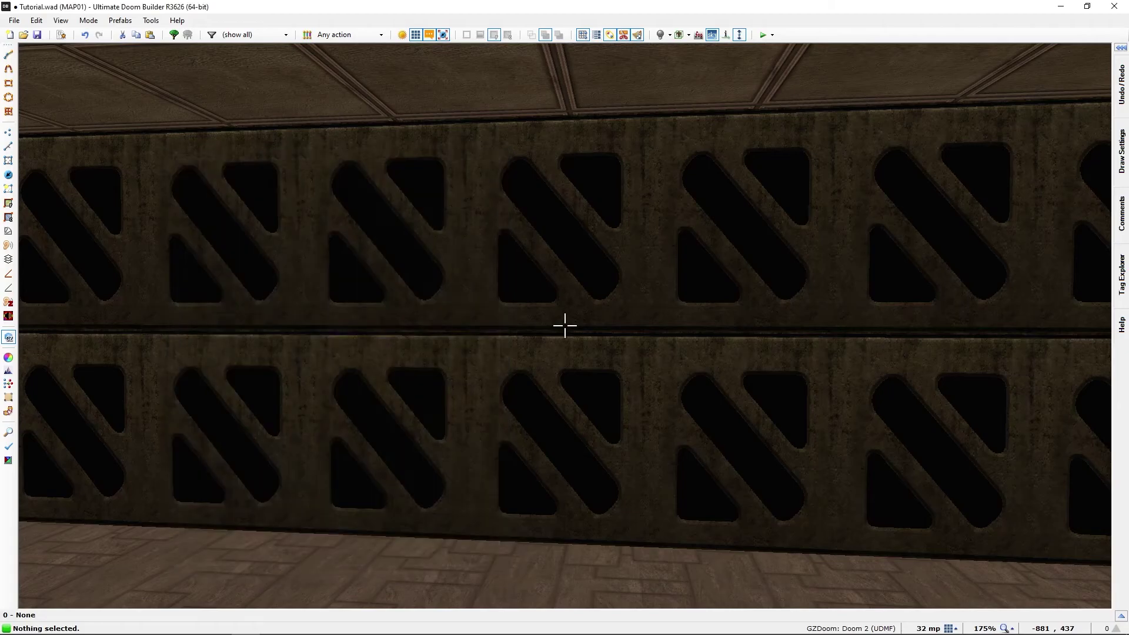
# - Examine the cut-out areas of the grate texture on the wall from several distances in 3D
pyautogui.press('s')
pyautogui.press('w')
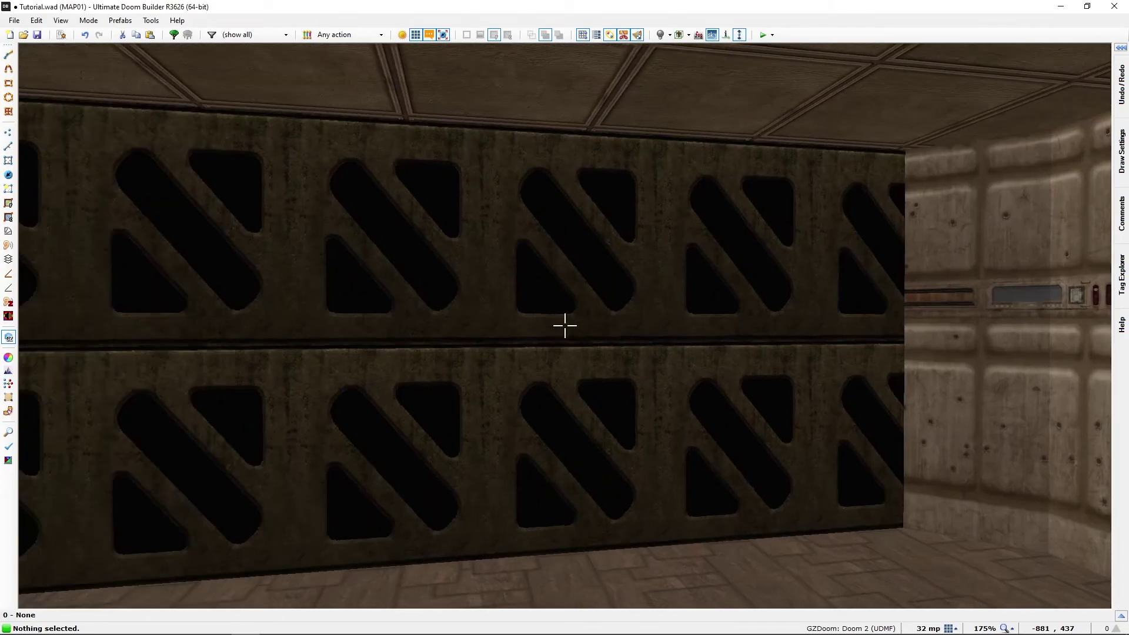
pyautogui.press('s')
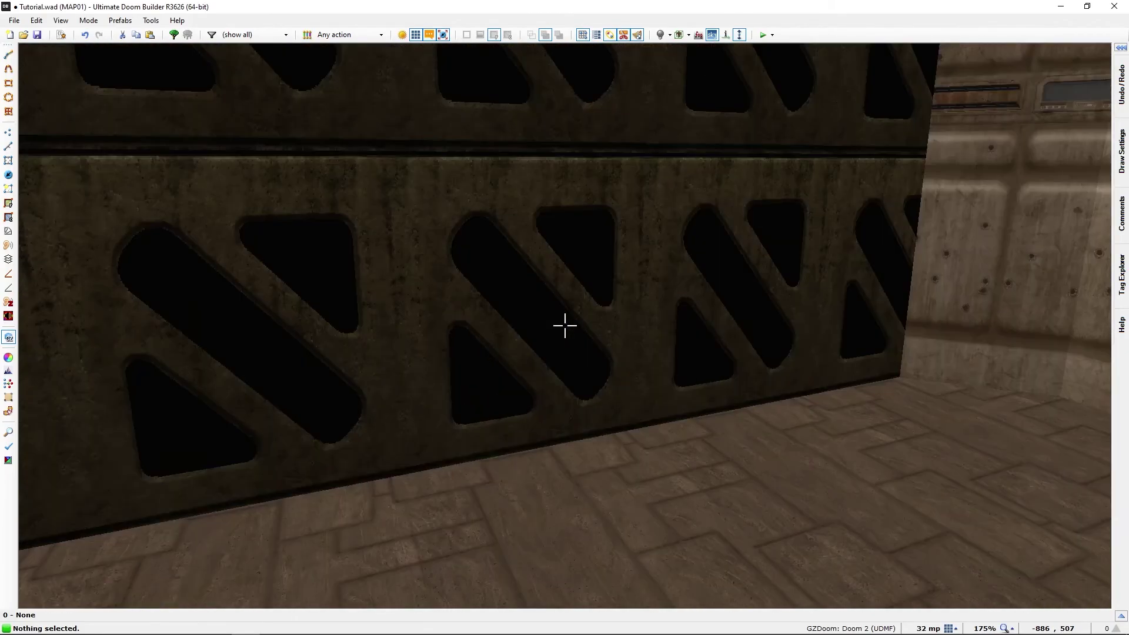
pyautogui.press('w')
pyautogui.press('s')
pyautogui.press('w')
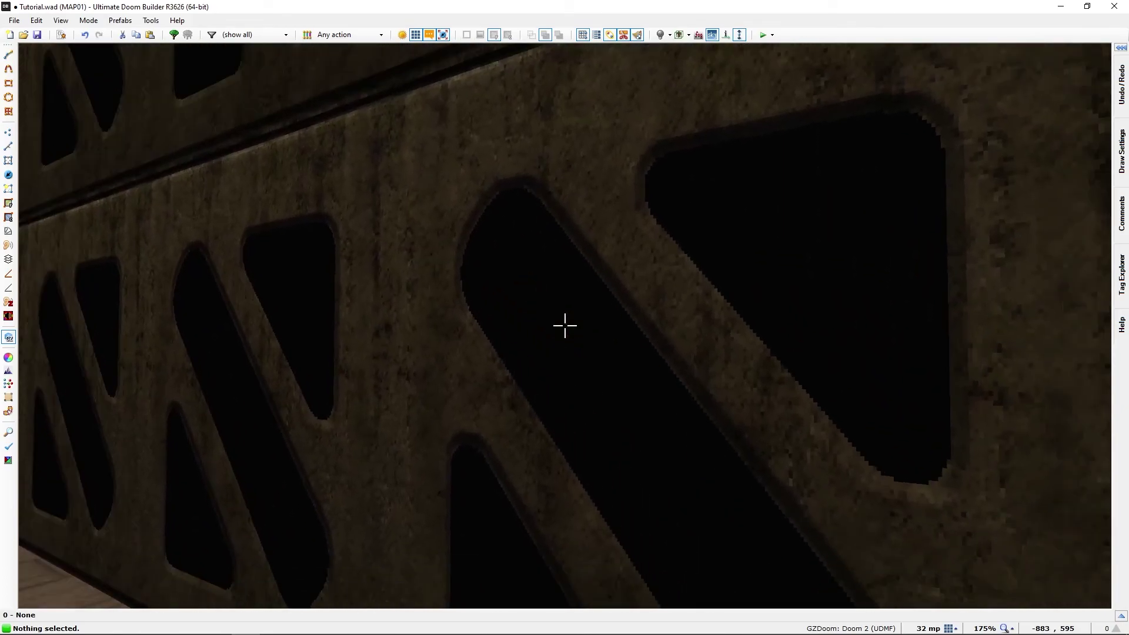
pyautogui.press('s')
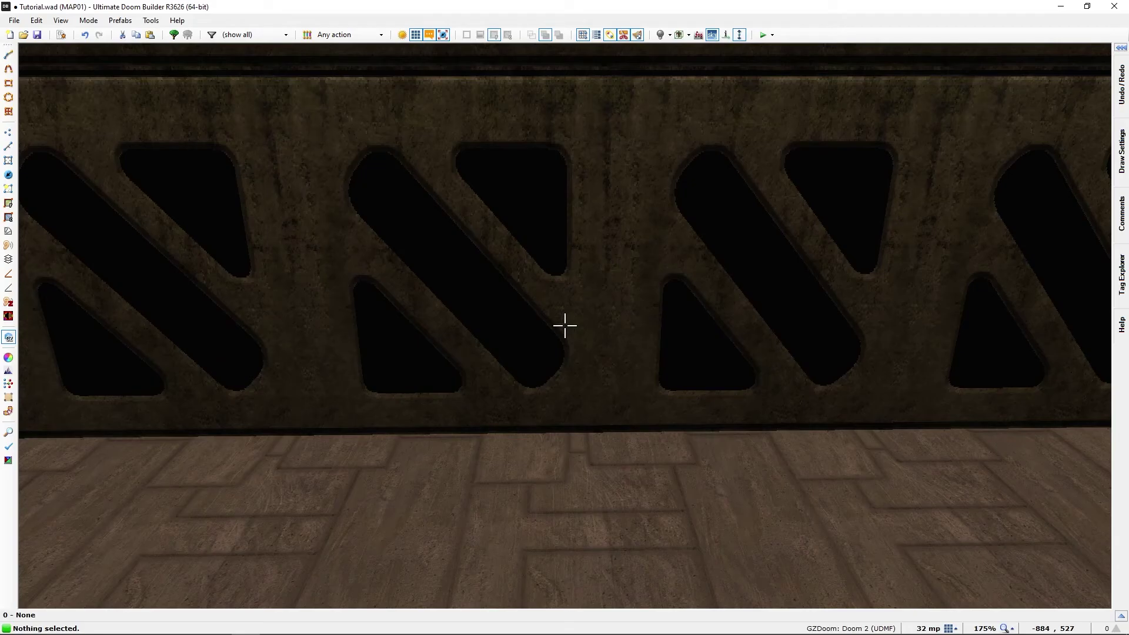
# - Copy the wall's middle texture name from its linedef properties, cancel the edit and undo the texture change
pyautogui.rightClick(565, 326)
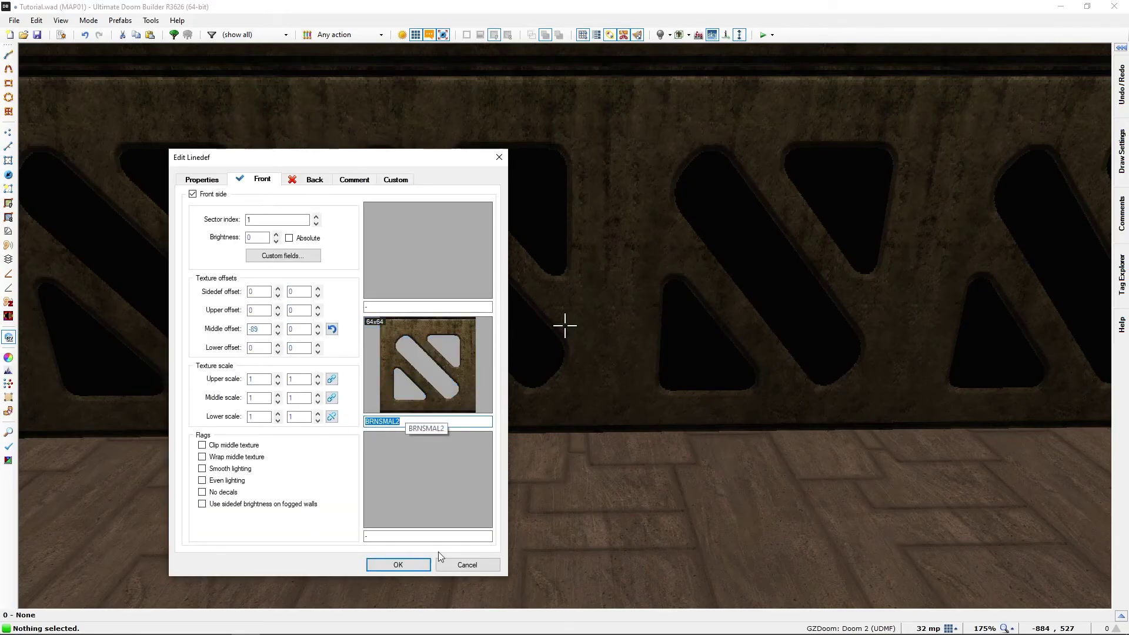
pyautogui.click(464, 564)
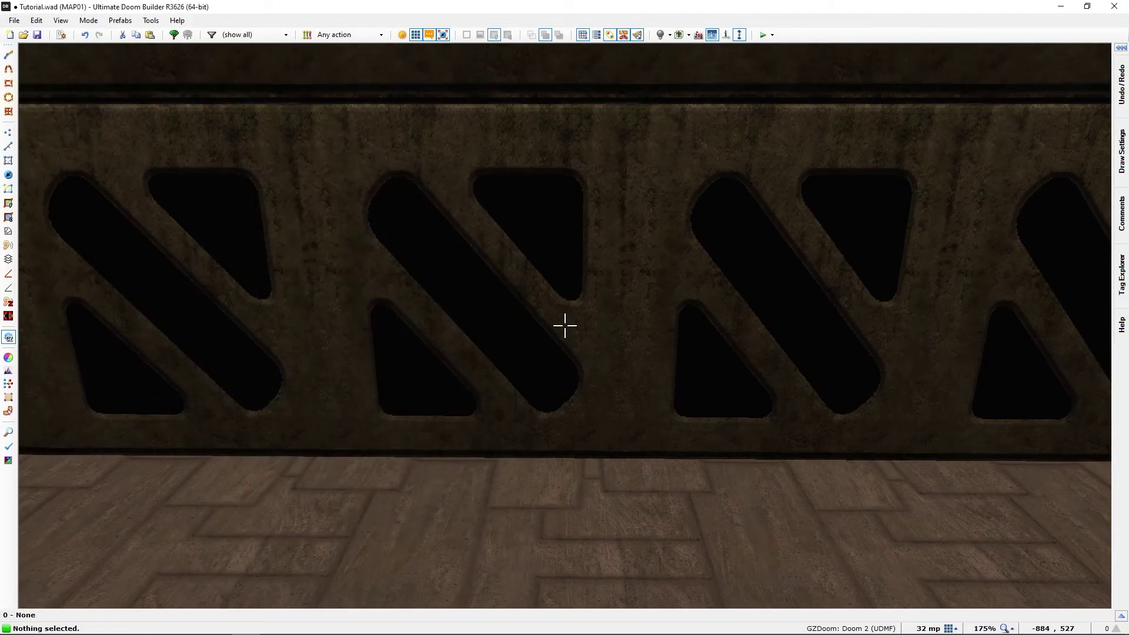
pyautogui.hotkey('ctrl', 'z')
pyautogui.press('s')
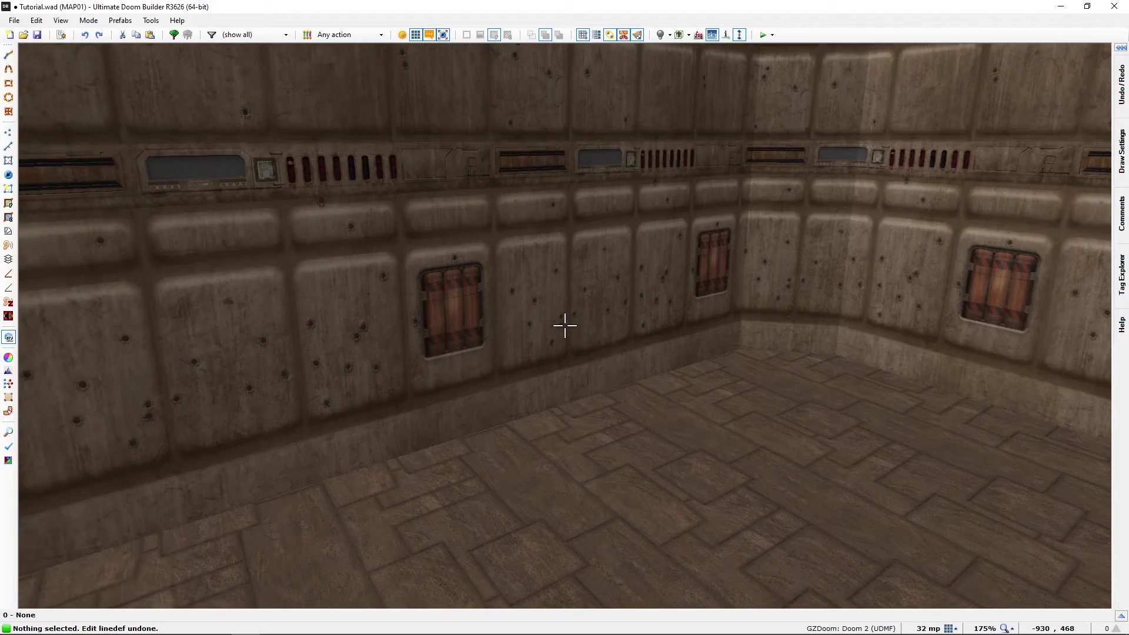
# - Return to the 2D map in linedefs mode and show it as a wireframe without floor textures
pyautogui.press('q')
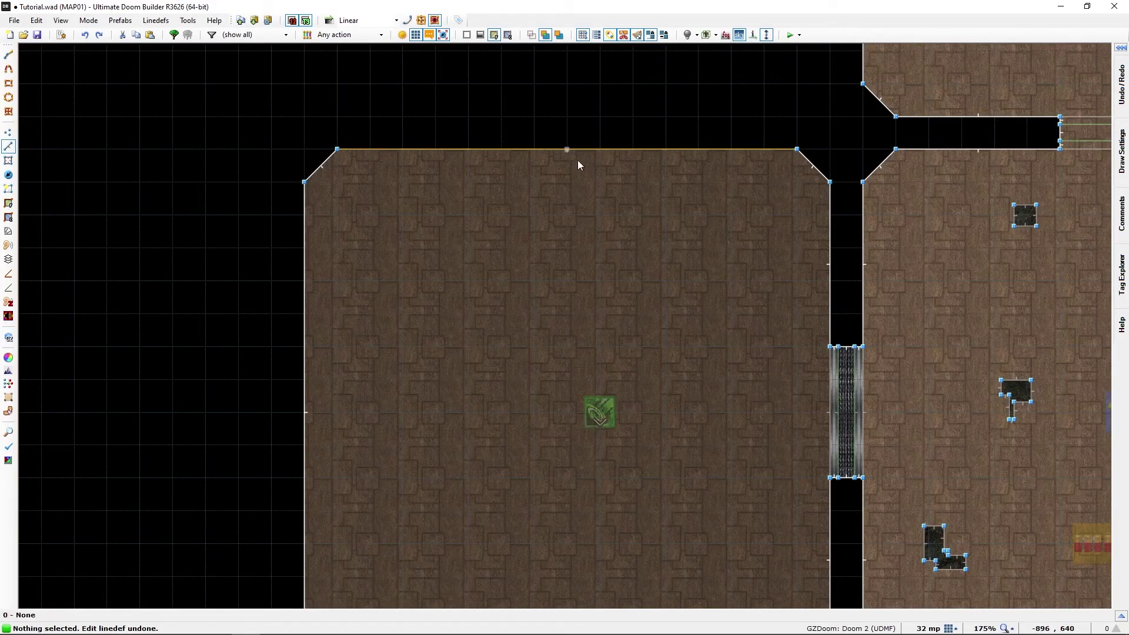
pyautogui.moveTo(566, 170); pyautogui.dragTo(510, 232, button='middle')
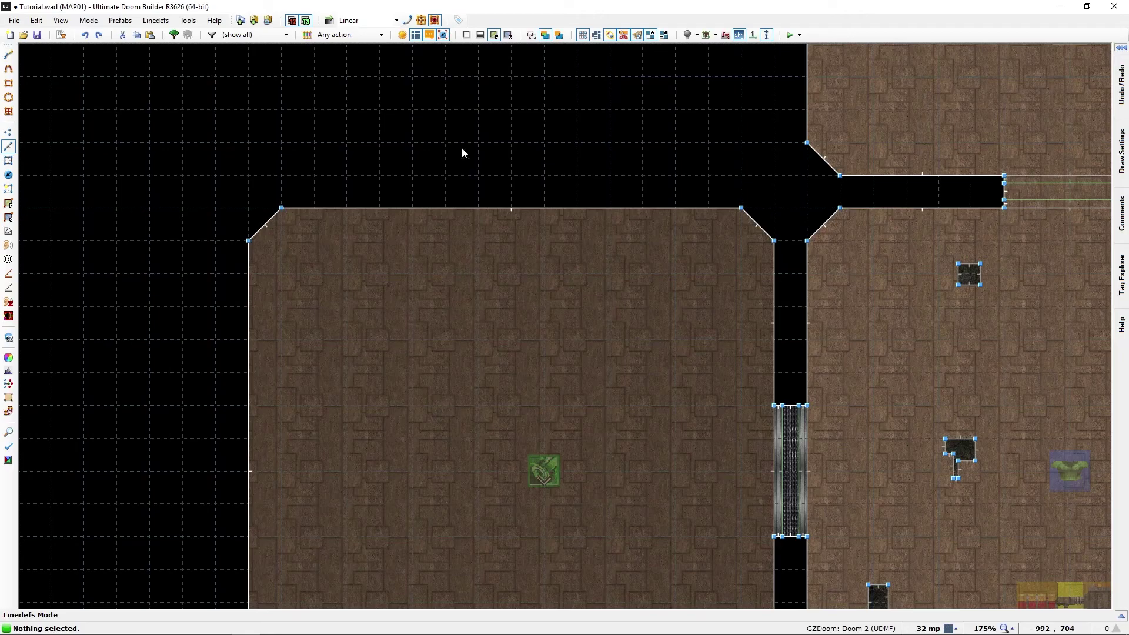
pyautogui.moveTo(549, 315); pyautogui.dragTo(536, 184, button='middle')
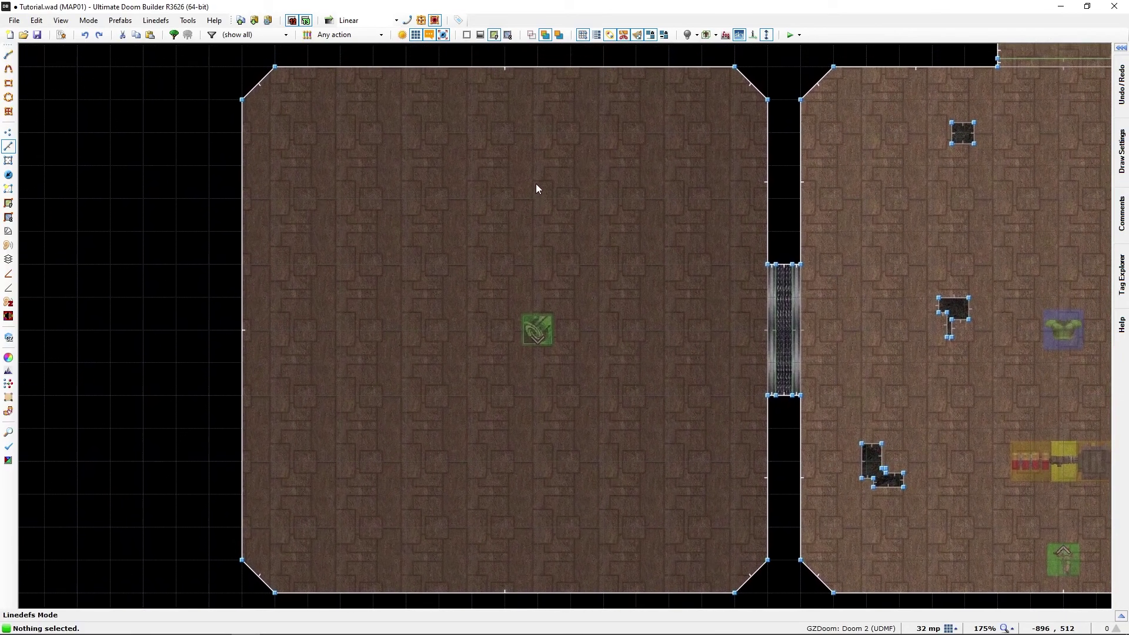
pyautogui.click(466, 35)
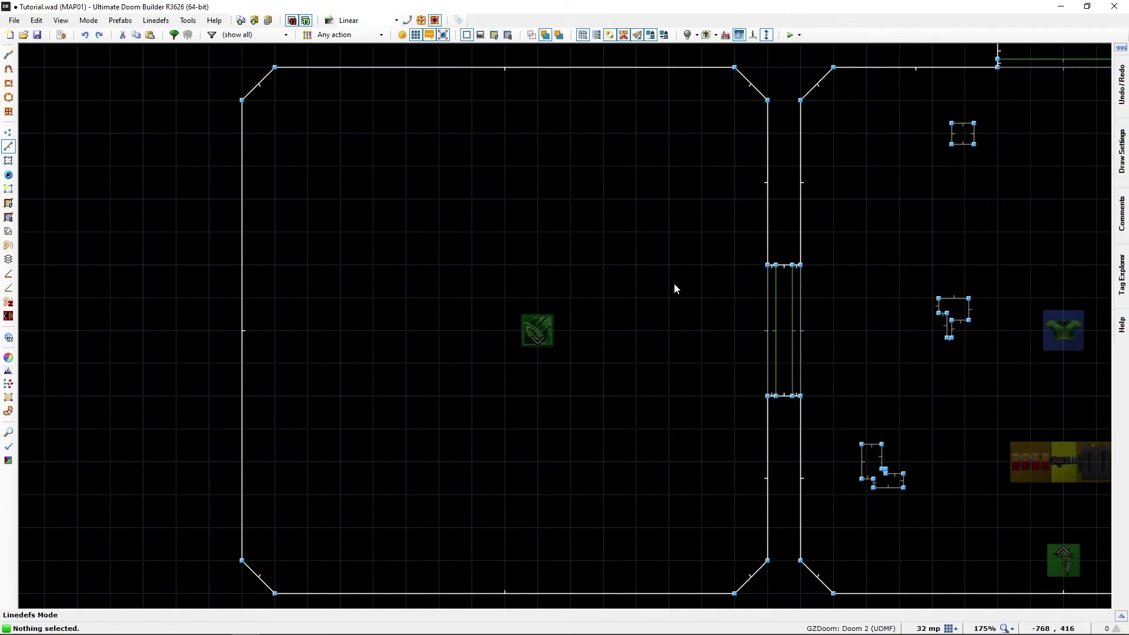
# - Draw a straight 512-unit line from the room's east wall to its west wall, one grid square north of the door
pyautogui.press('d')
pyautogui.click(768, 232)
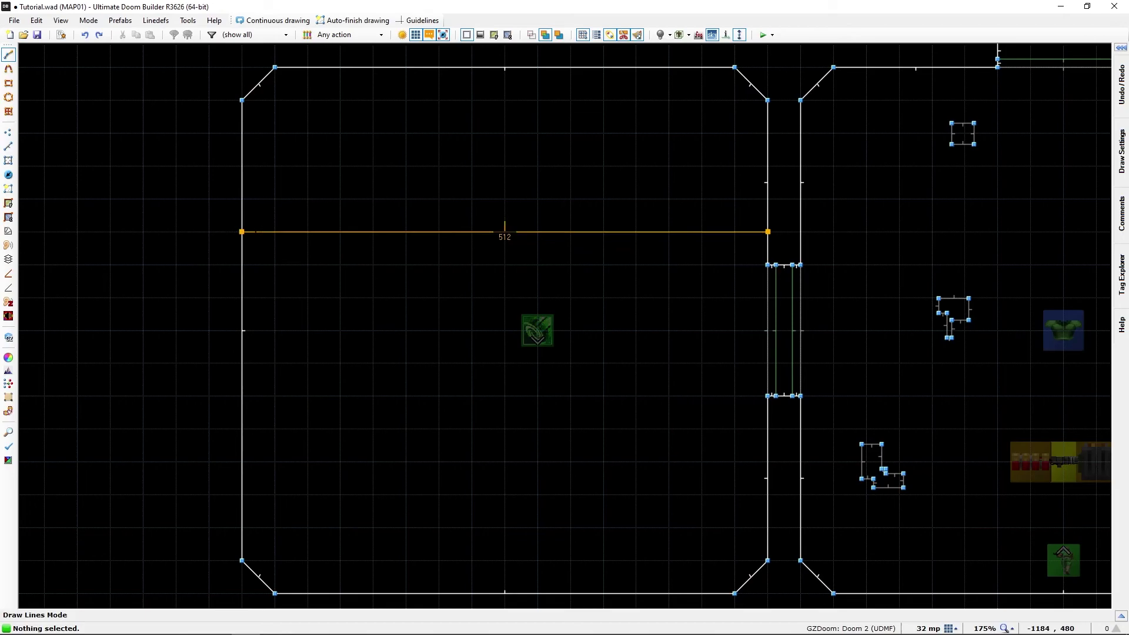
pyautogui.click(242, 232)
pyautogui.rightClick(355, 337)
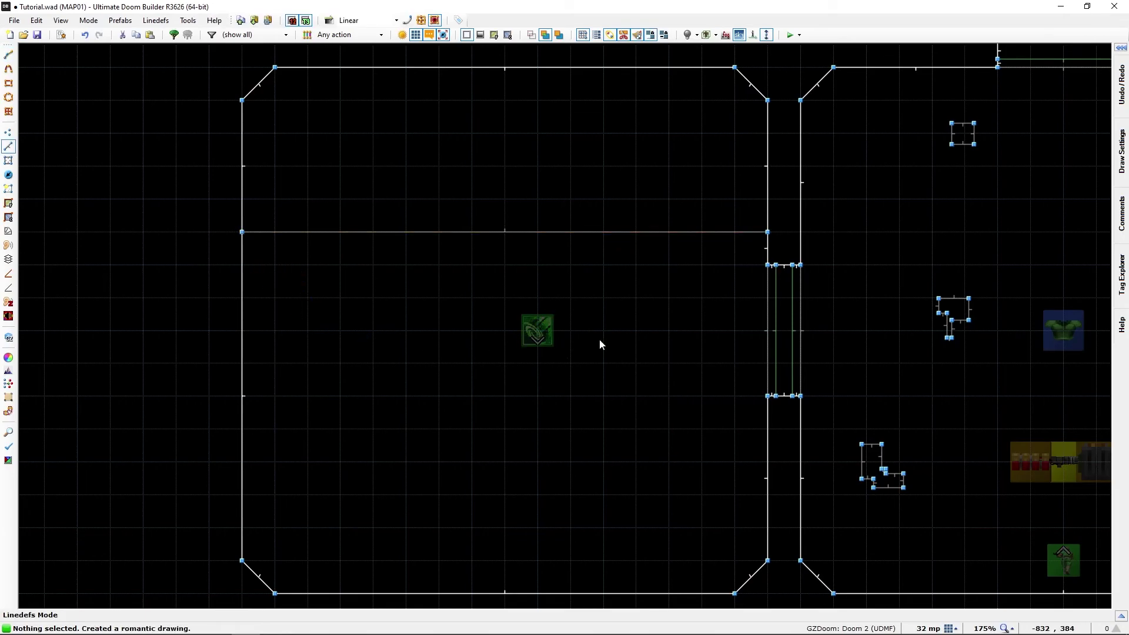
# - Examine the new dividing line's side properties and the tick marking its front side
pyautogui.rightClick(517, 233)
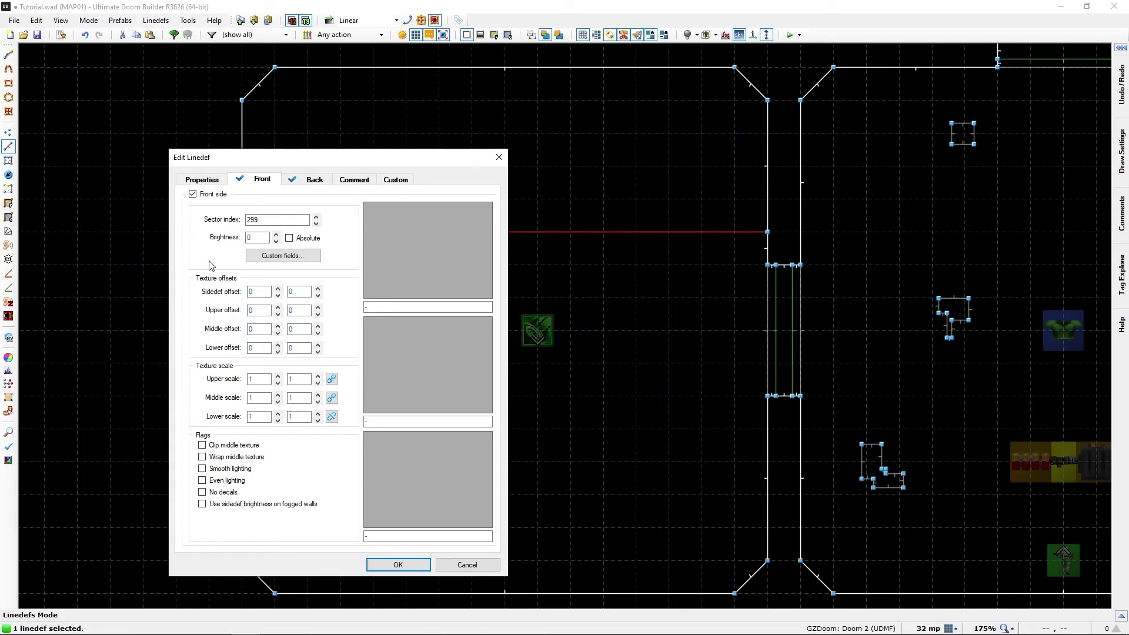
pyautogui.click(467, 564)
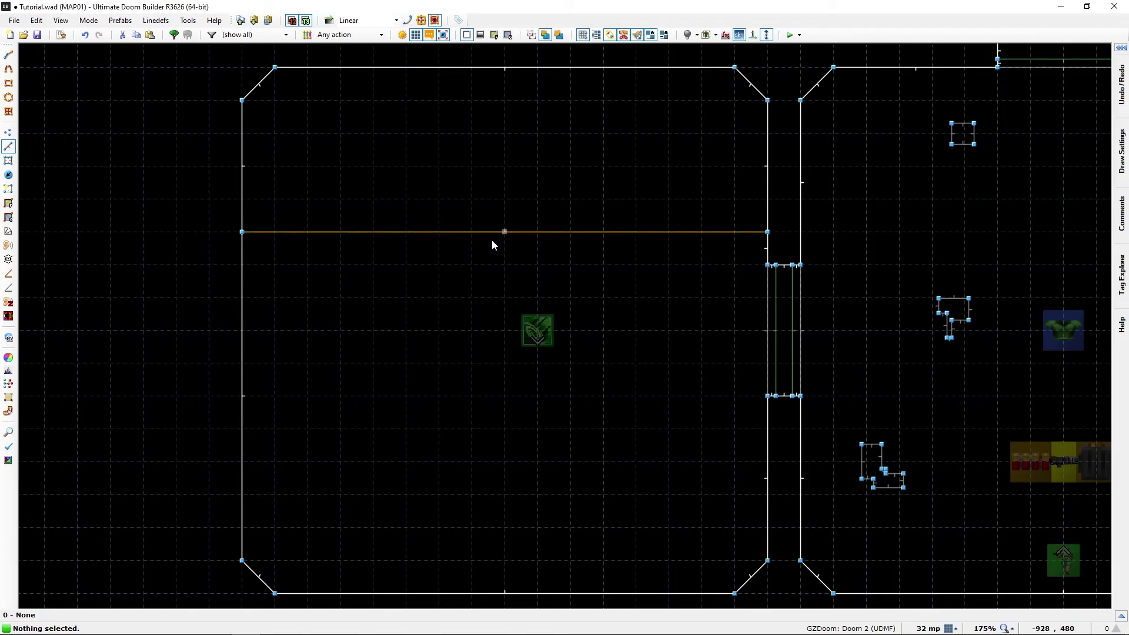
pyautogui.scroll(5, 506, 231)
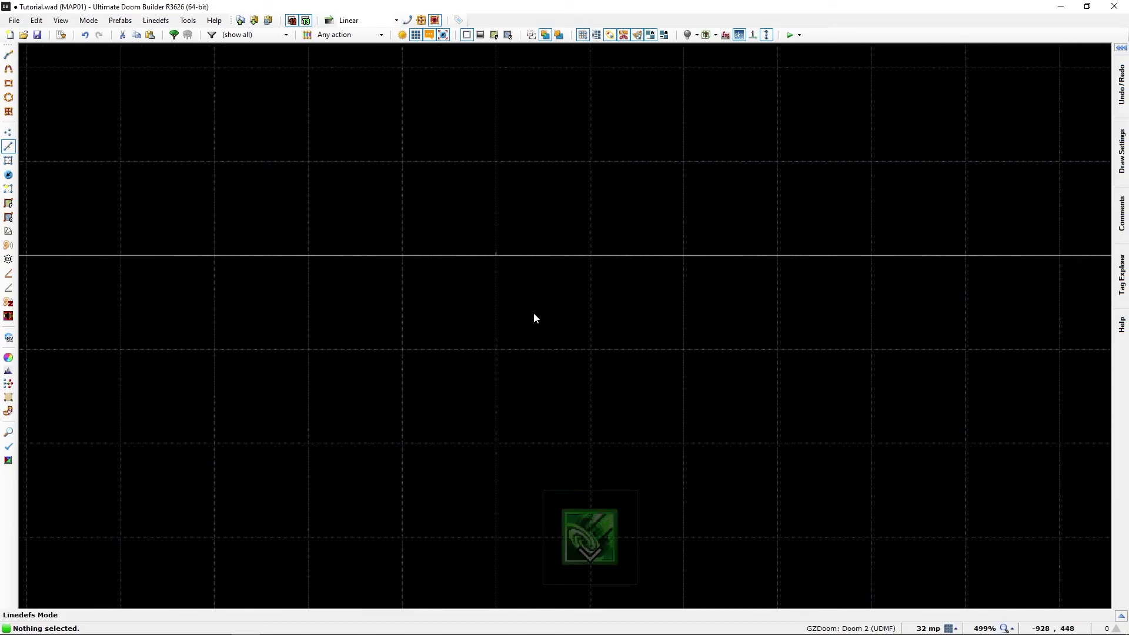
pyautogui.scroll(-4, 511, 297)
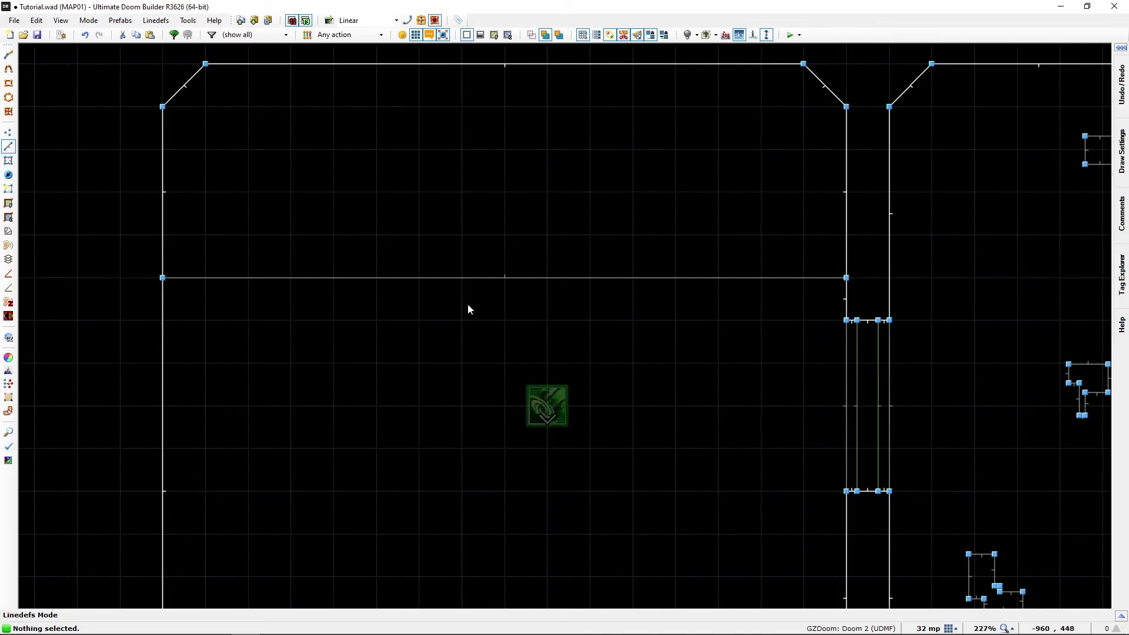
# - Set the back-side middle texture of the dividing line to BRNSMAL2
pyautogui.rightClick(514, 277)
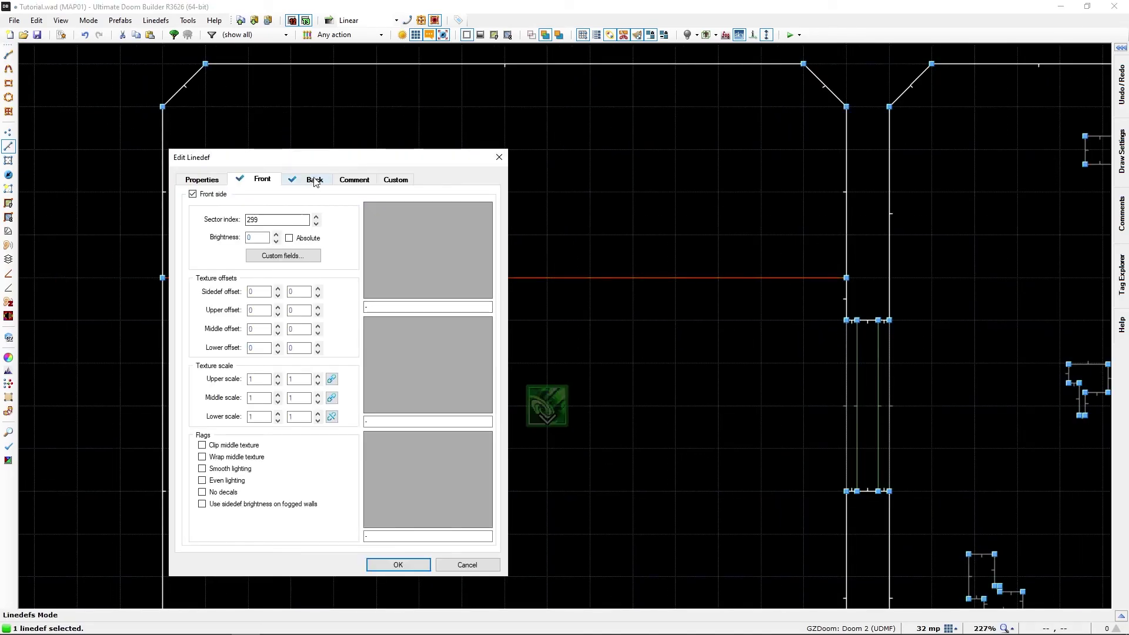
pyautogui.click(312, 180)
pyautogui.click(383, 422)
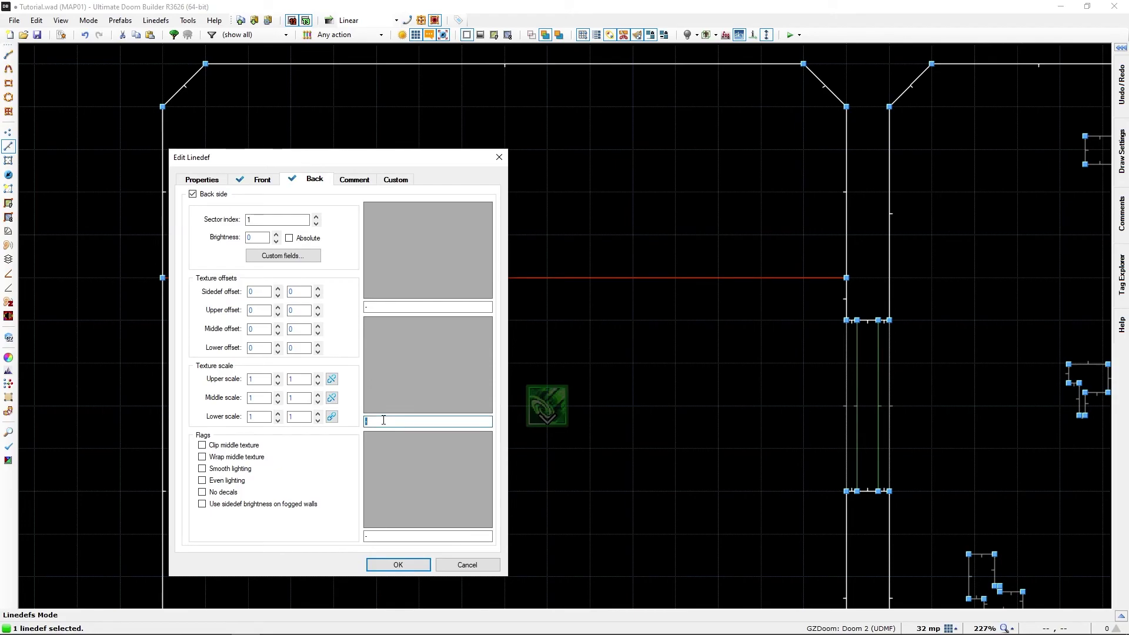
pyautogui.write('BRNSMAL2')
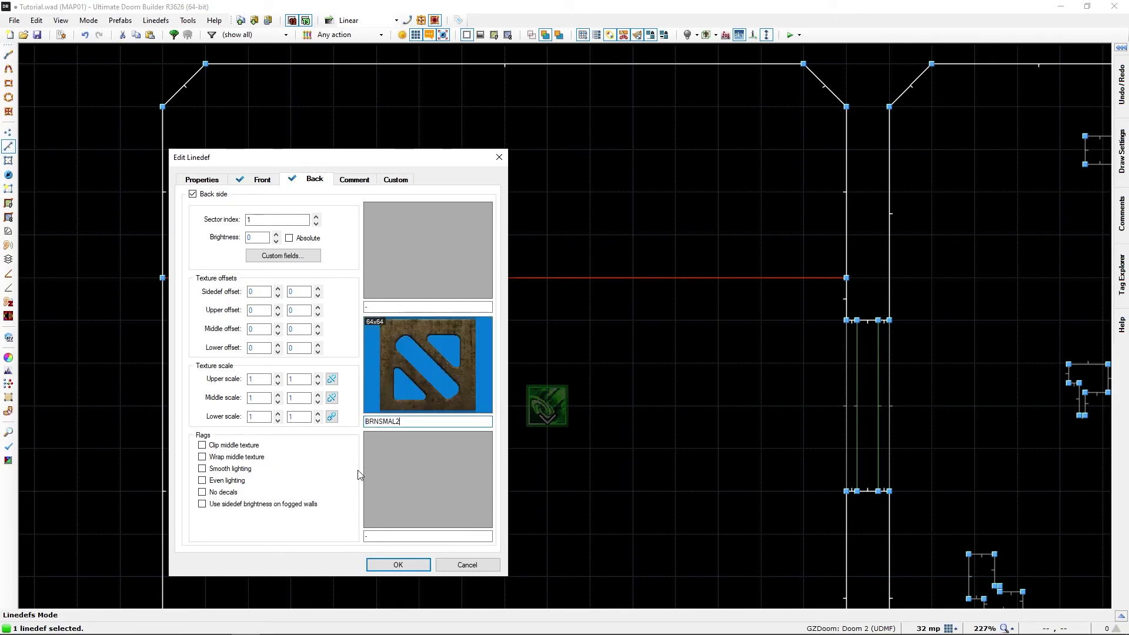
pyautogui.click(399, 564)
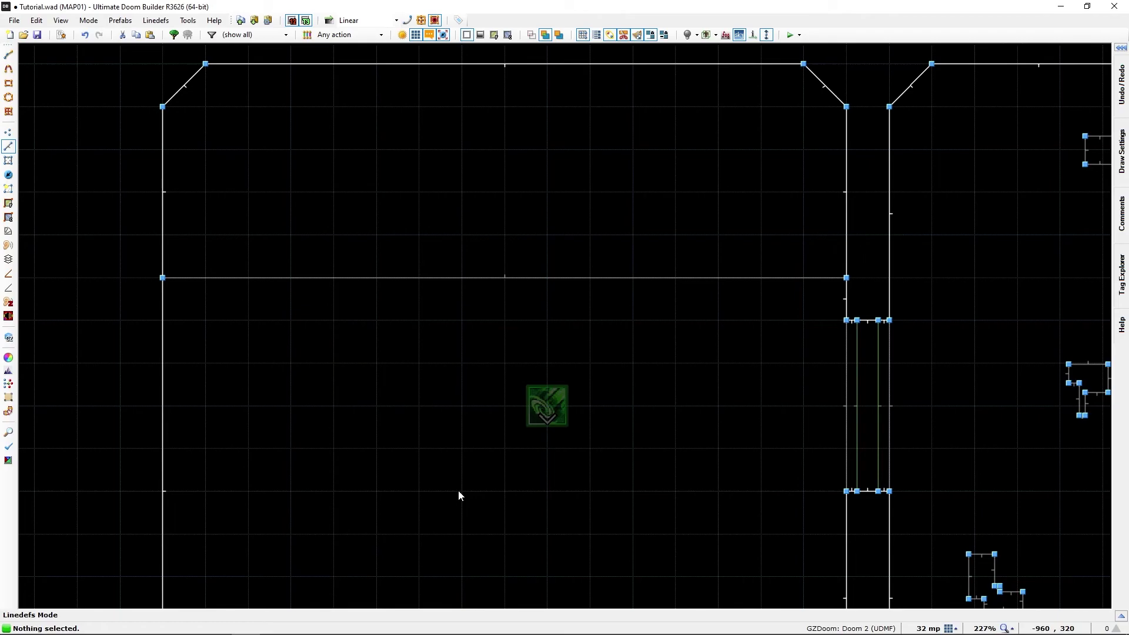
# - Inspect the grate across the room in 3D, checking it from both directions and against the floor
pyautogui.press('w')
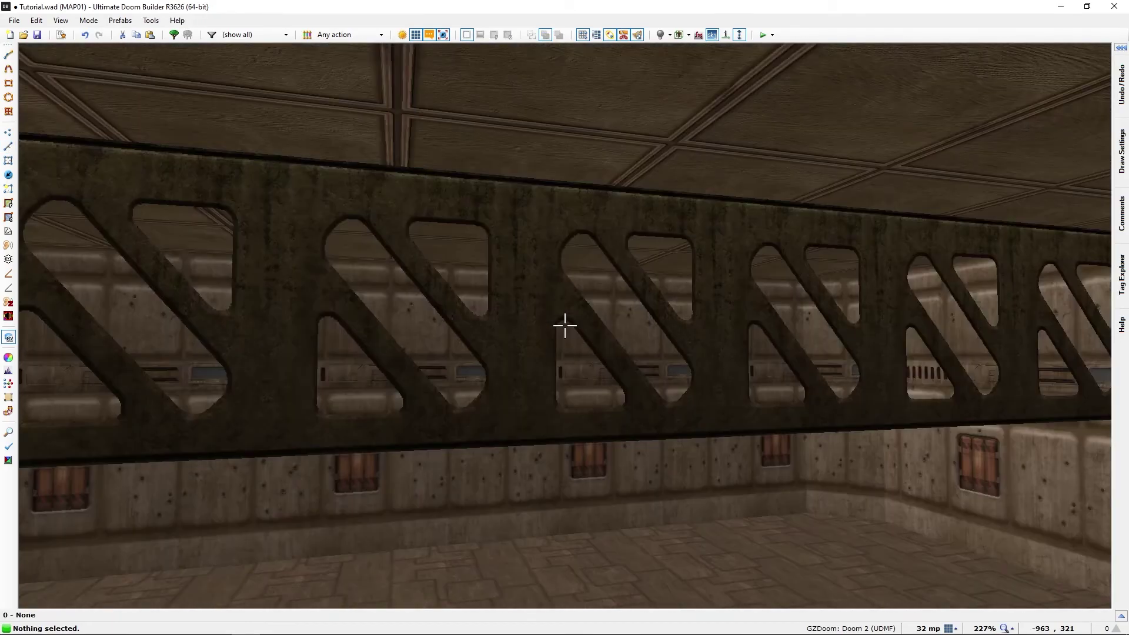
pyautogui.press('s')
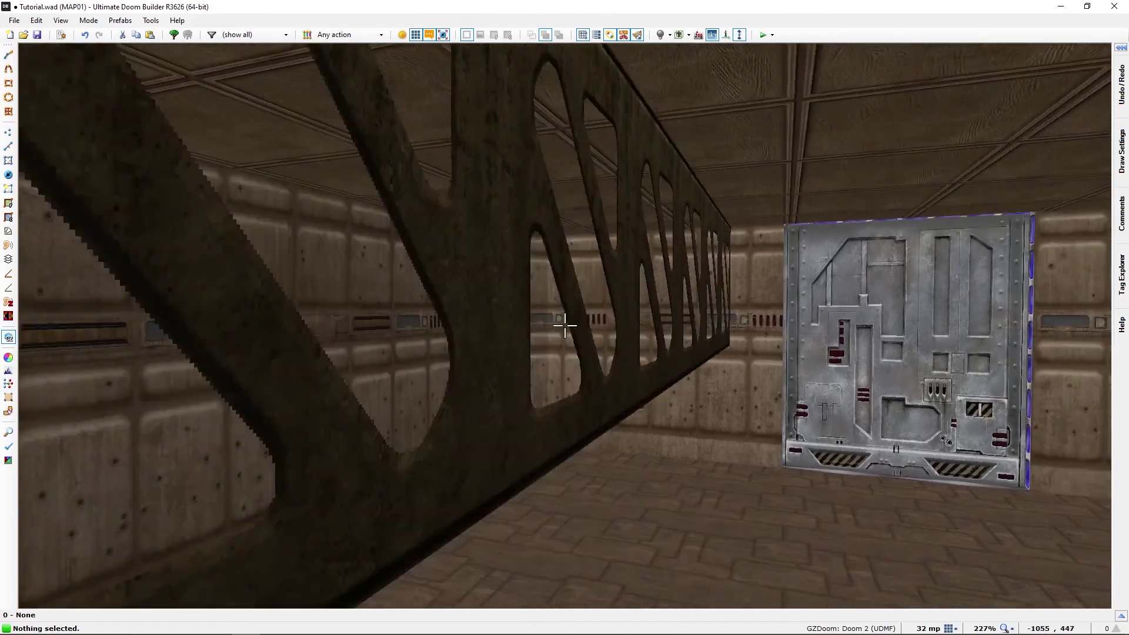
pyautogui.press('f')
pyautogui.press('f')
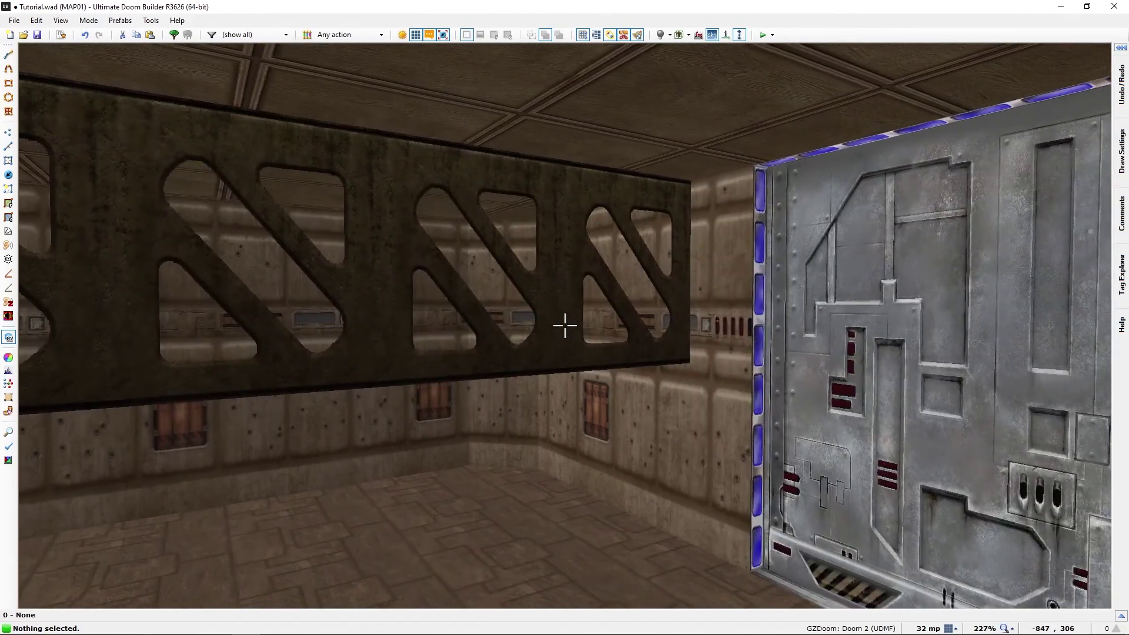
pyautogui.press('w')
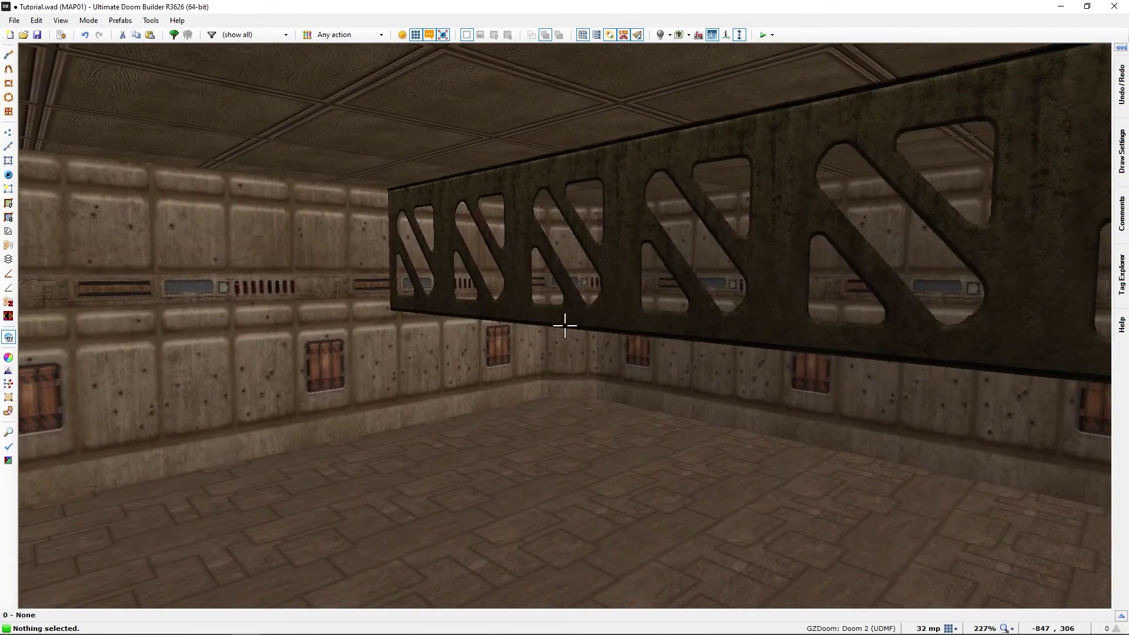
pyautogui.press('s')
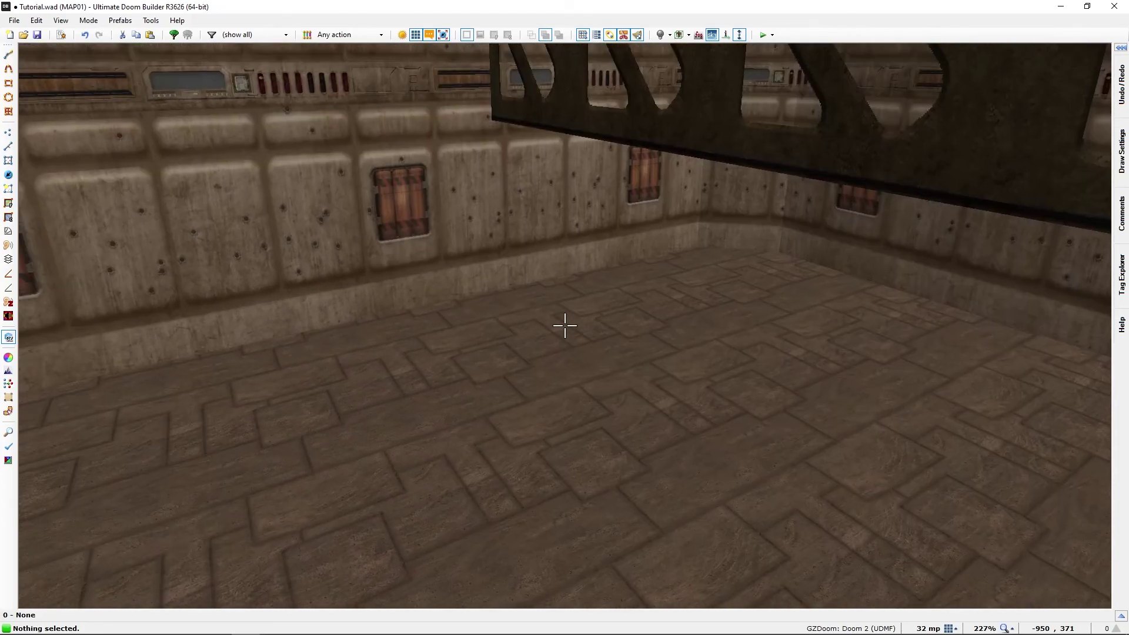
# - Nudge the grate's vertical texture offset by one unit in 3D and return it to 0, 0
pyautogui.press('w')
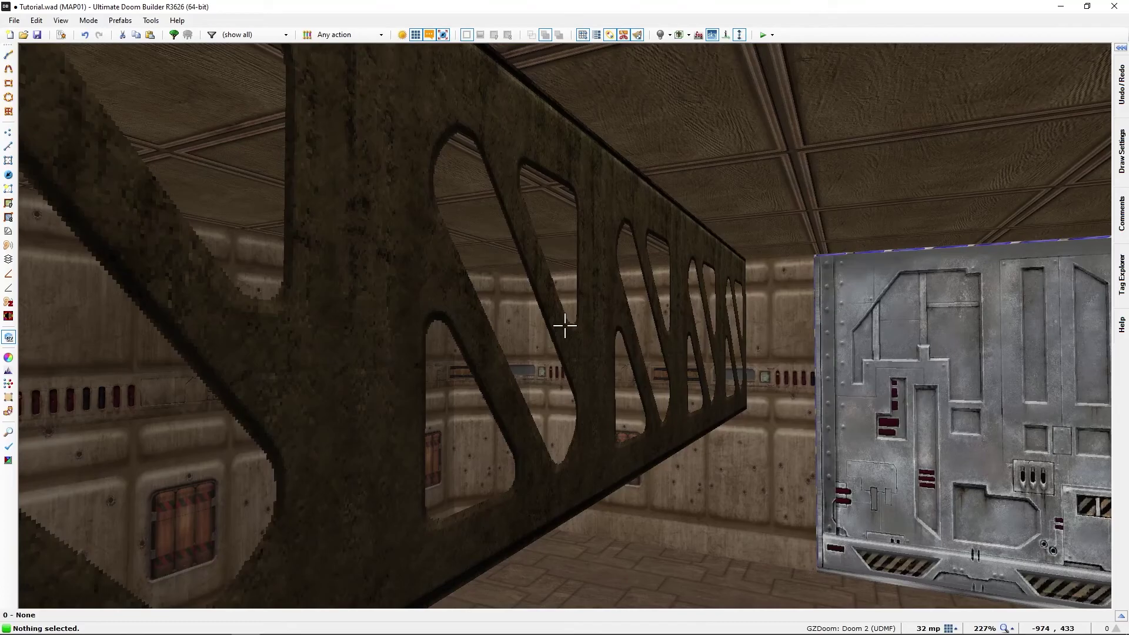
pyautogui.press('d')
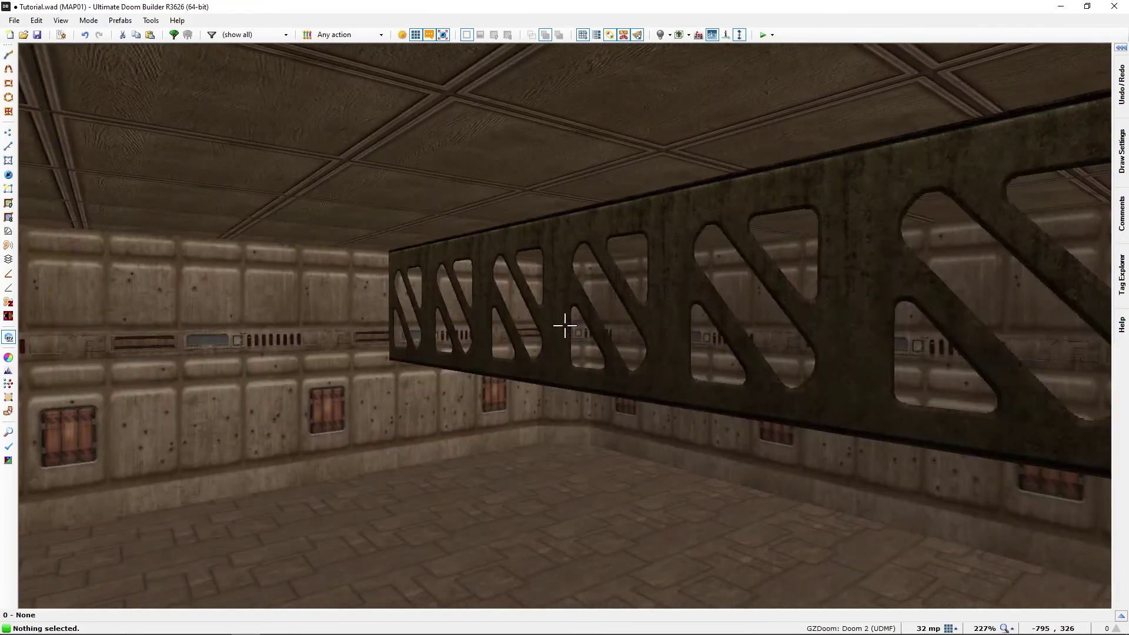
pyautogui.press('w')
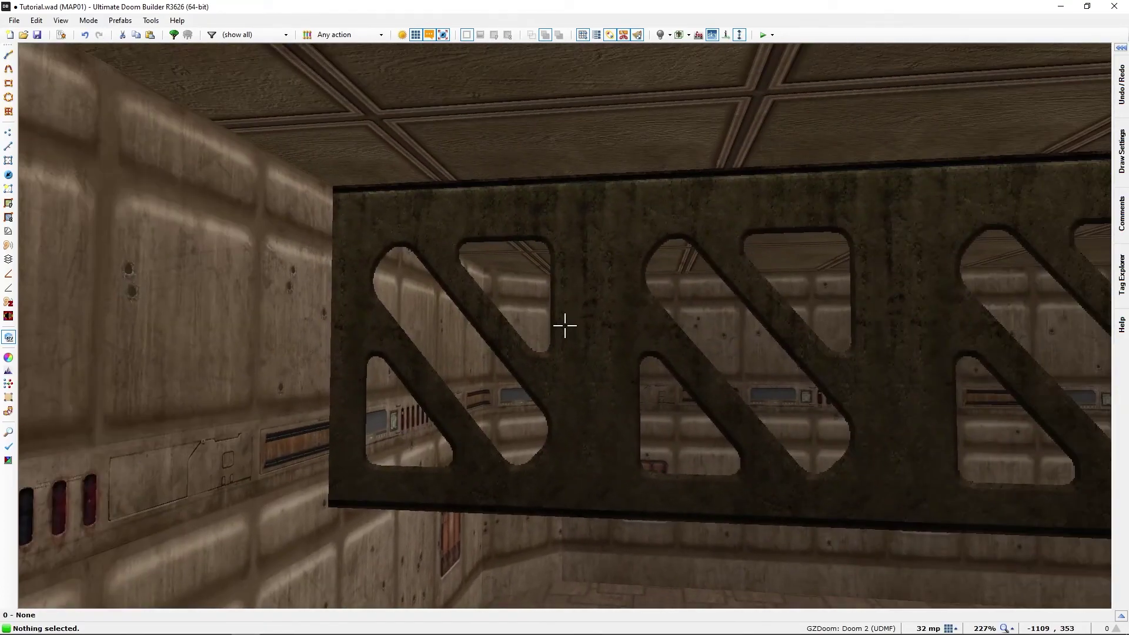
pyautogui.press('Down')
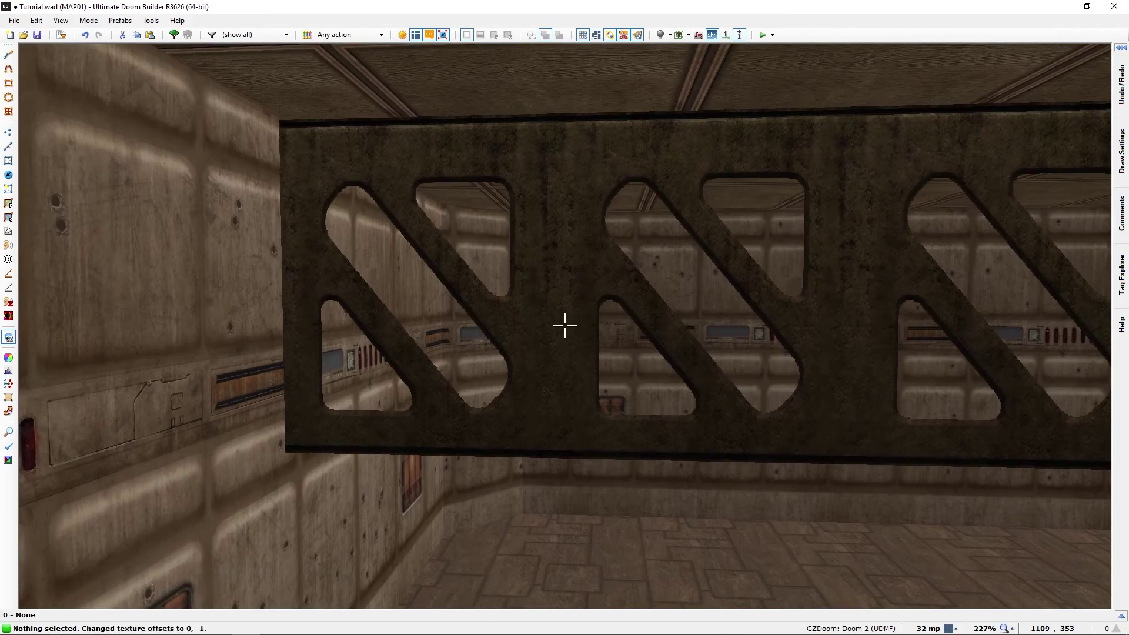
pyautogui.press('Up')
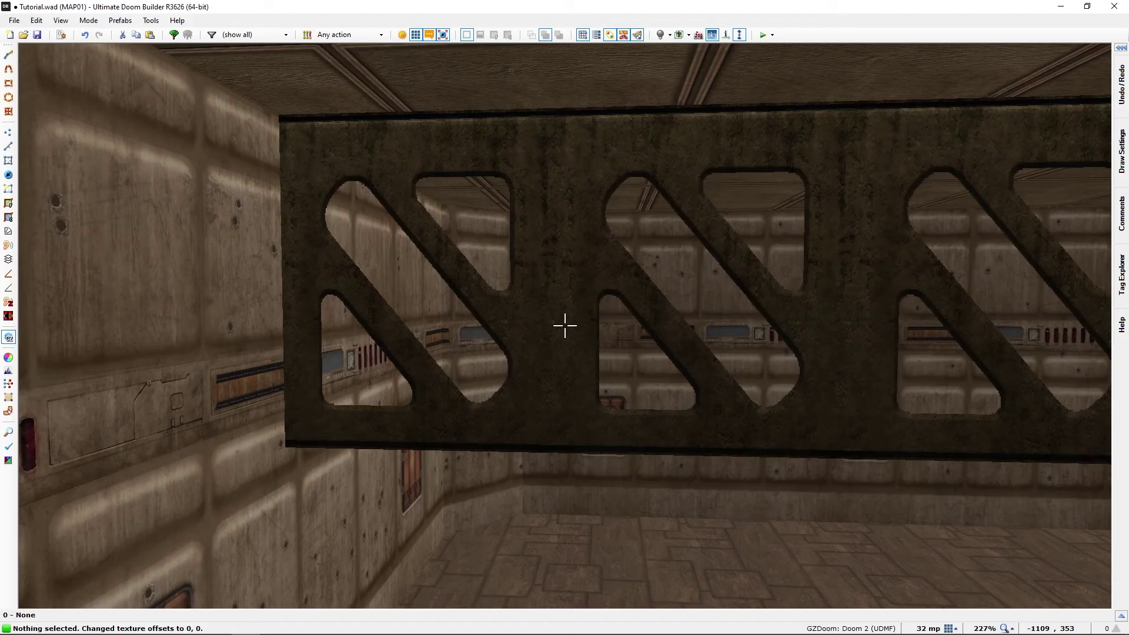
# - Compare the two sides of the dividing line in 3D to check where the grate shows
pyautogui.press('d')
pyautogui.press('w')
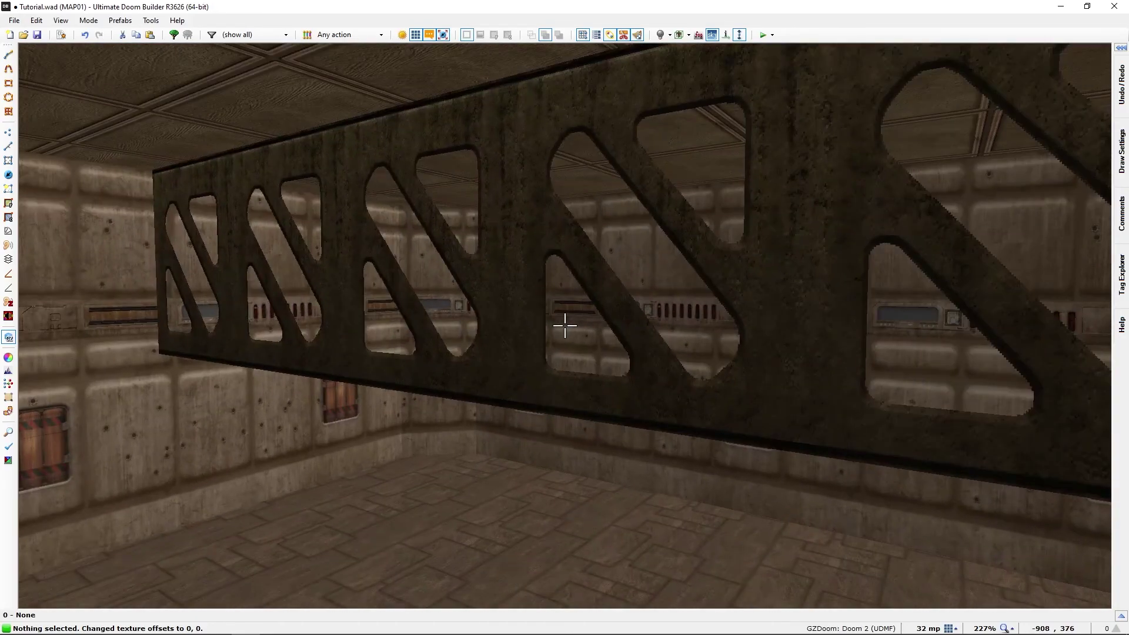
pyautogui.press('w')
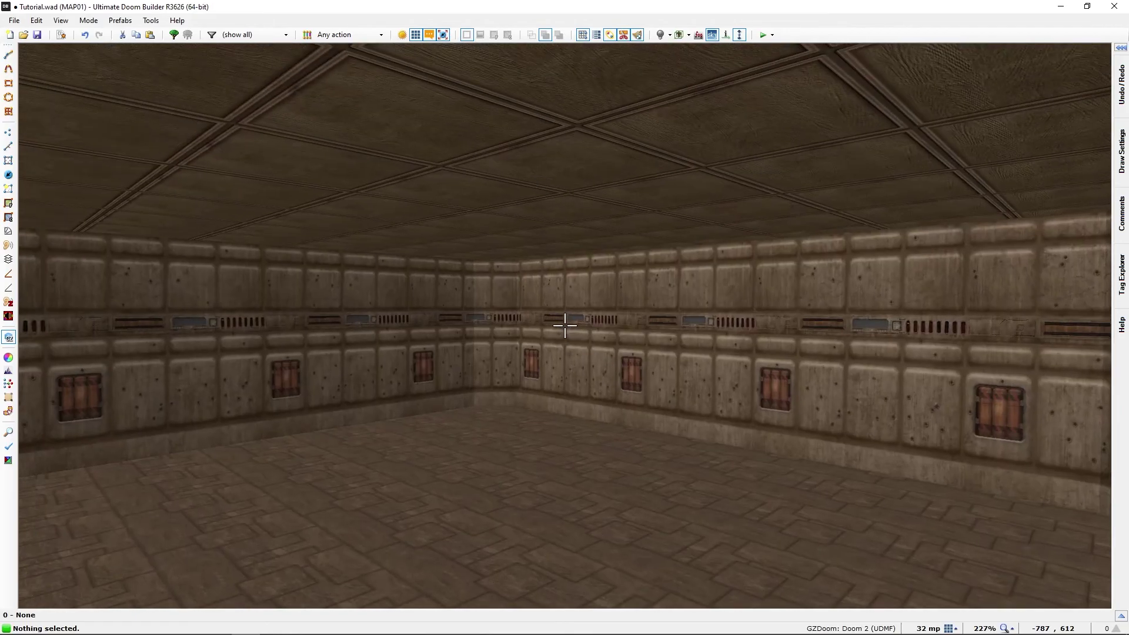
pyautogui.press('w')
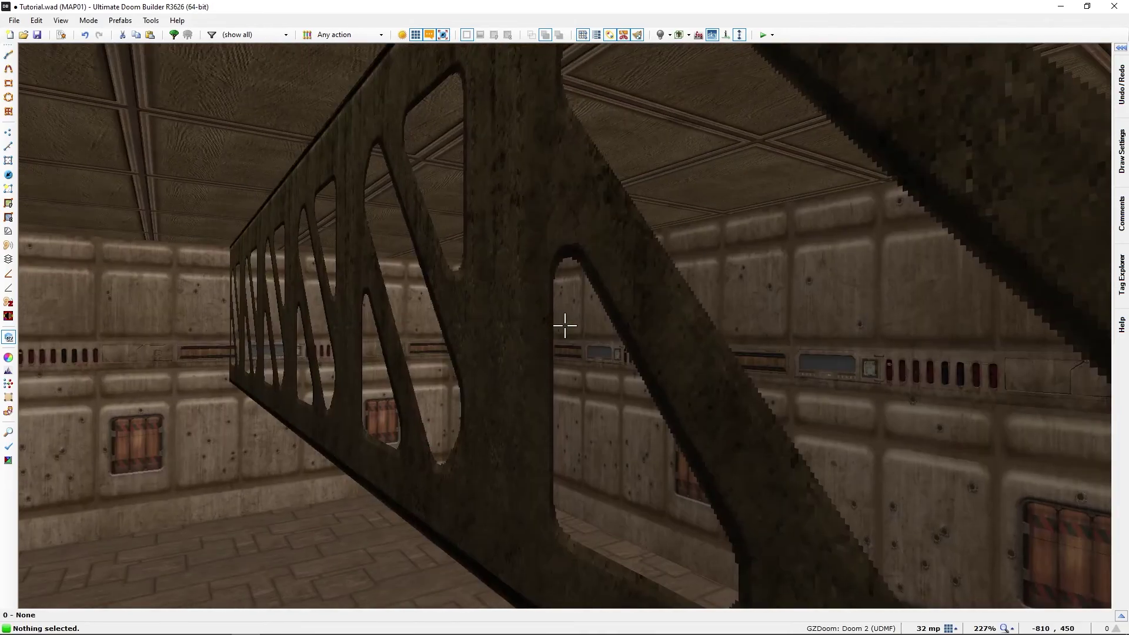
# - Set the front-side middle texture of the dividing line to BRNSMAL2
pyautogui.press('q')
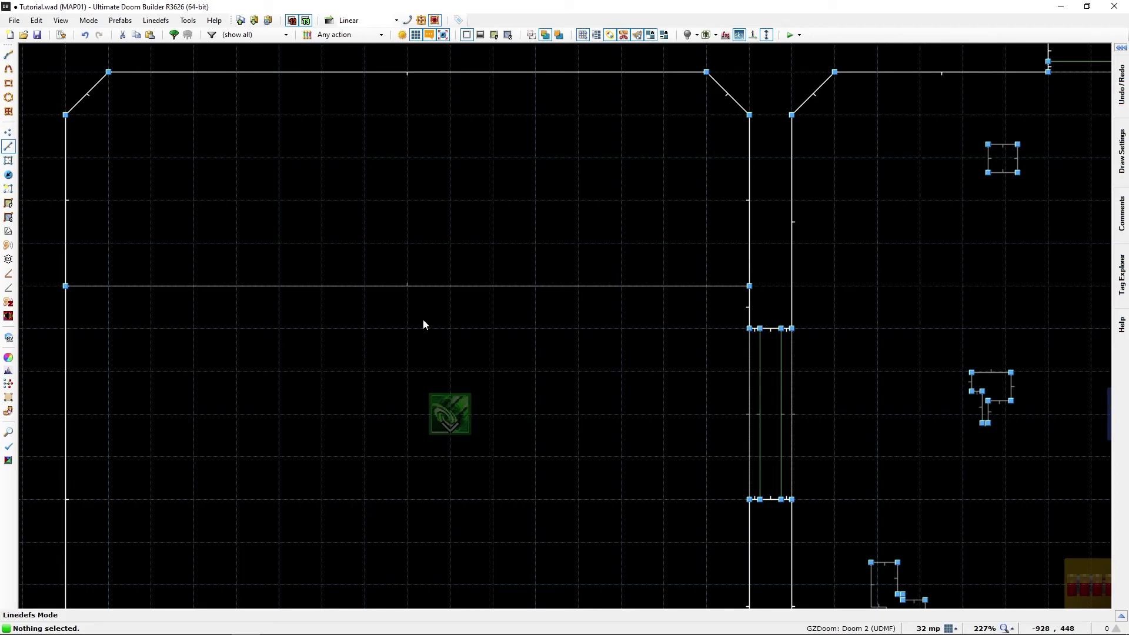
pyautogui.moveTo(422, 319); pyautogui.dragTo(491, 327, button='middle')
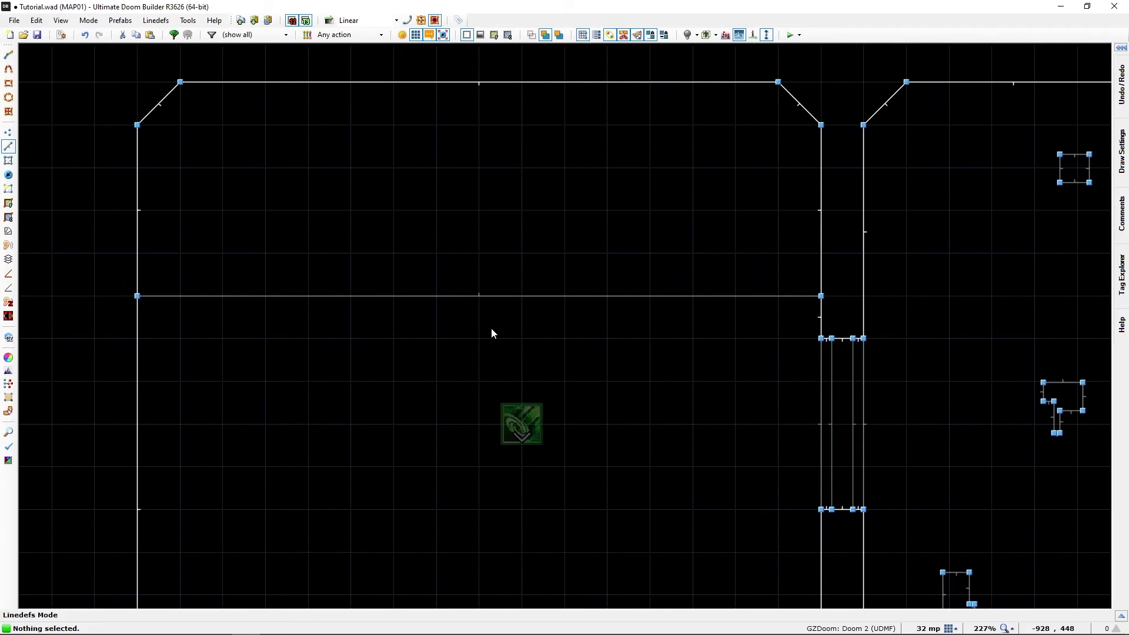
pyautogui.rightClick(476, 300)
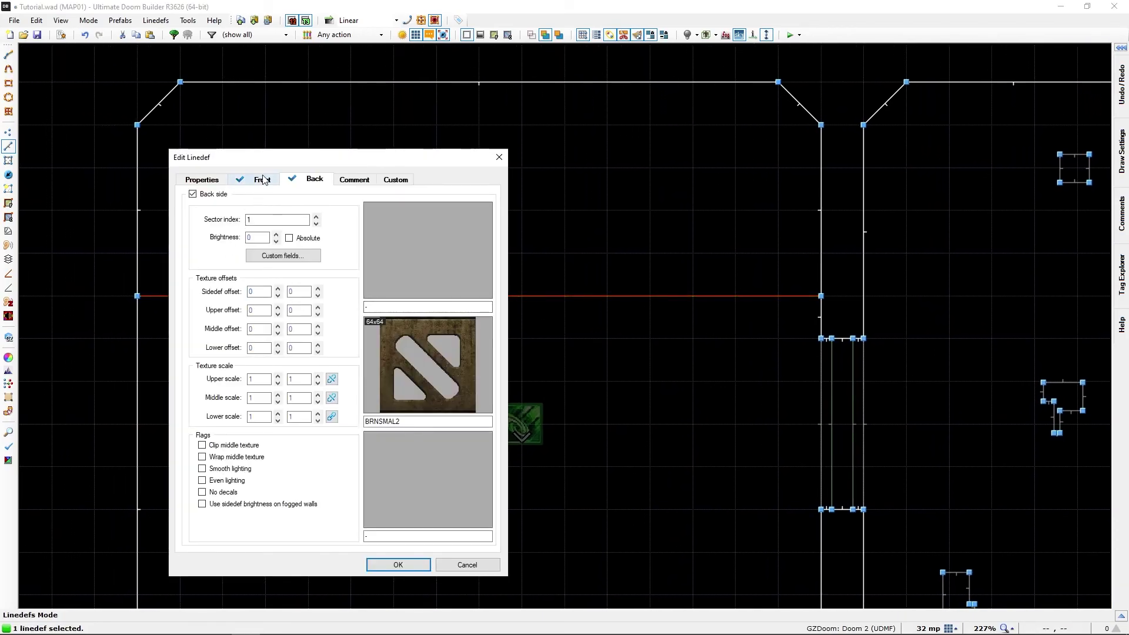
pyautogui.click(262, 179)
pyautogui.click(386, 419)
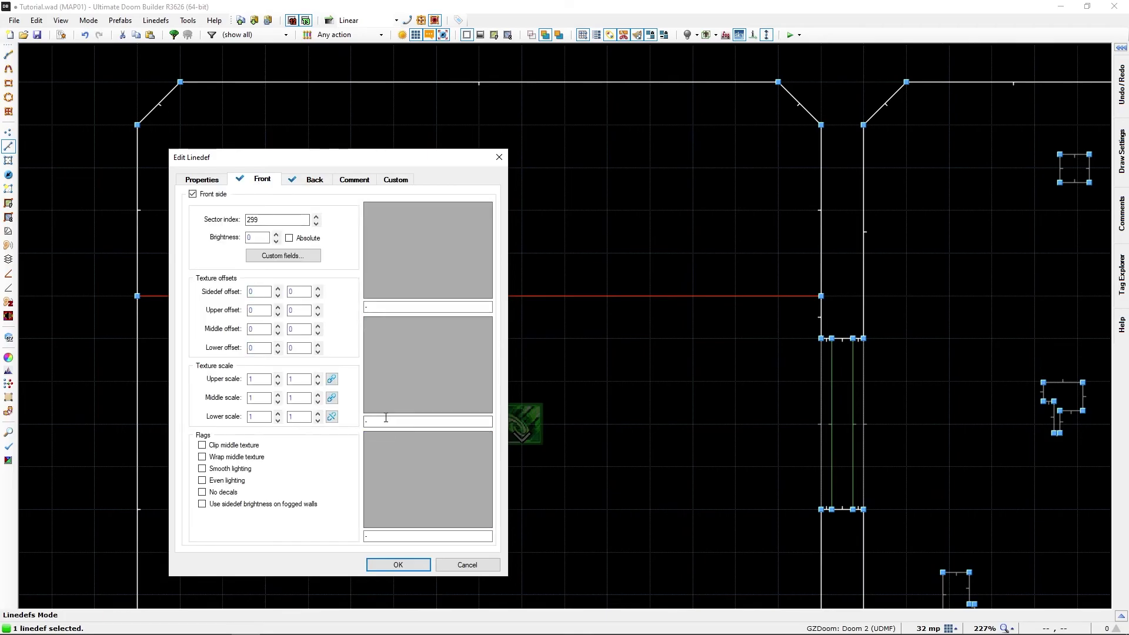
pyautogui.write('BRNSMAL1')
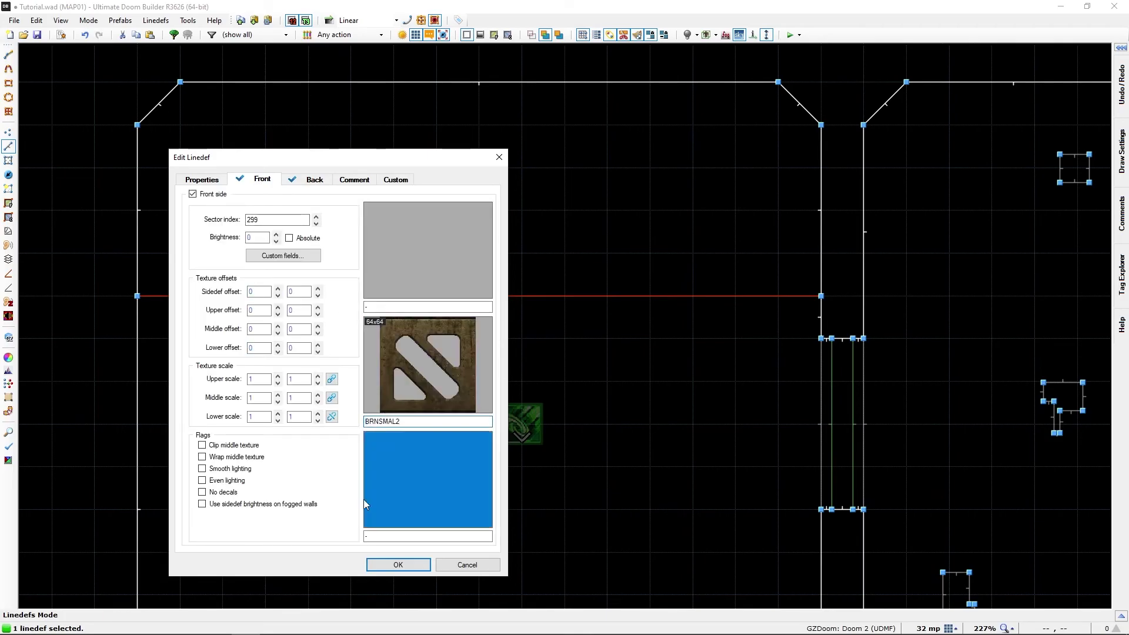
pyautogui.click(393, 570)
# - Inspect the grate in 3D from both sides of the dividing line and check the open space beneath it
pyautogui.press('w')
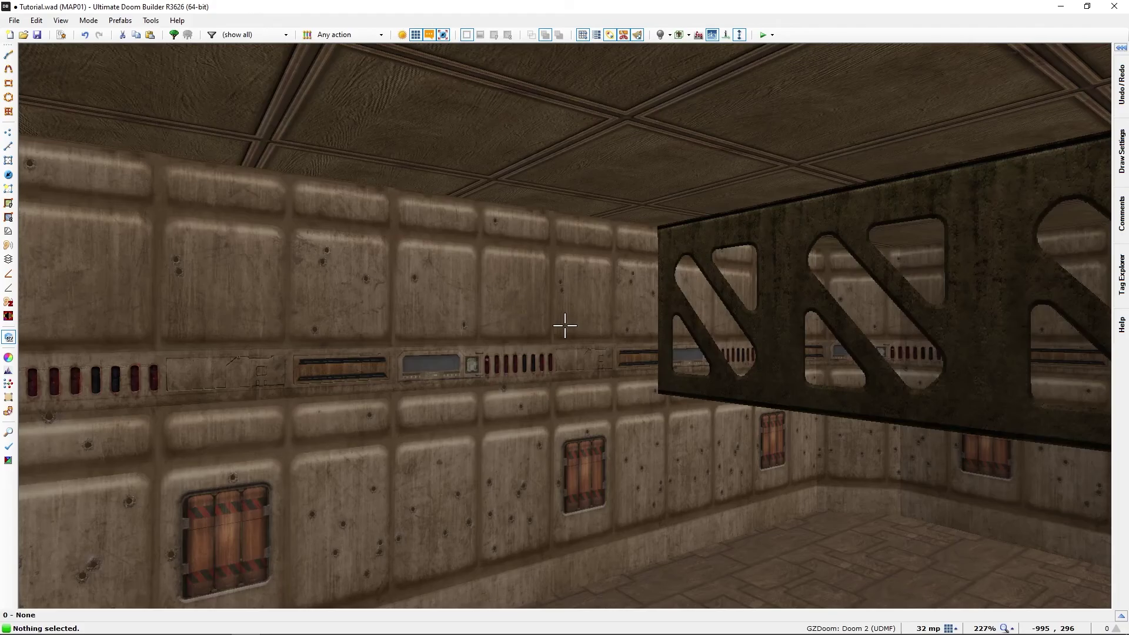
pyautogui.press('f')
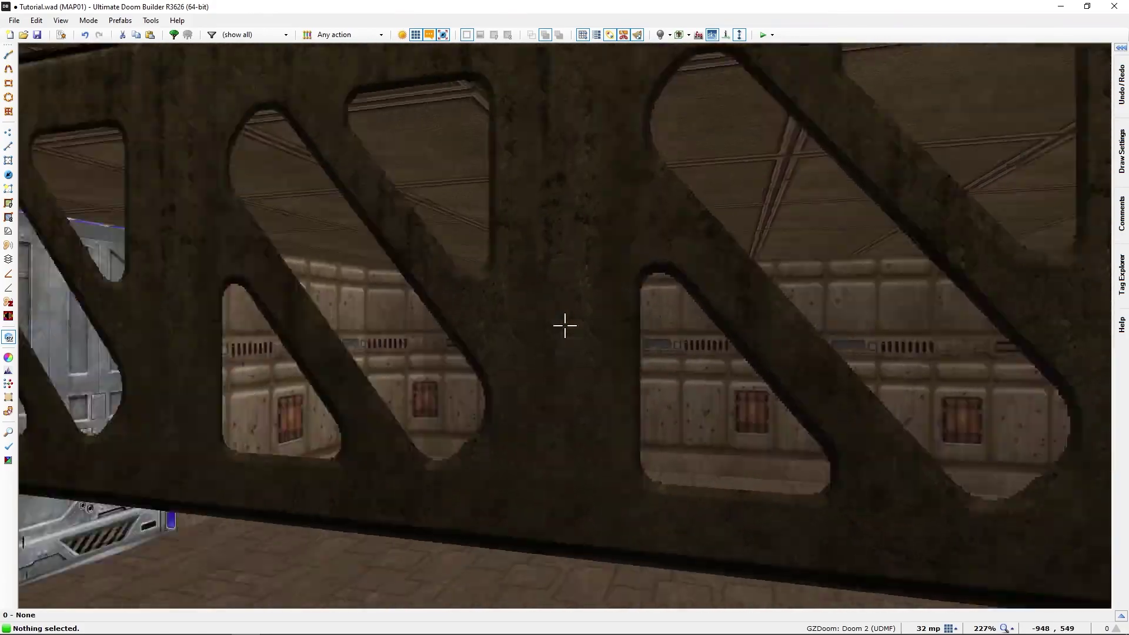
pyautogui.press('s')
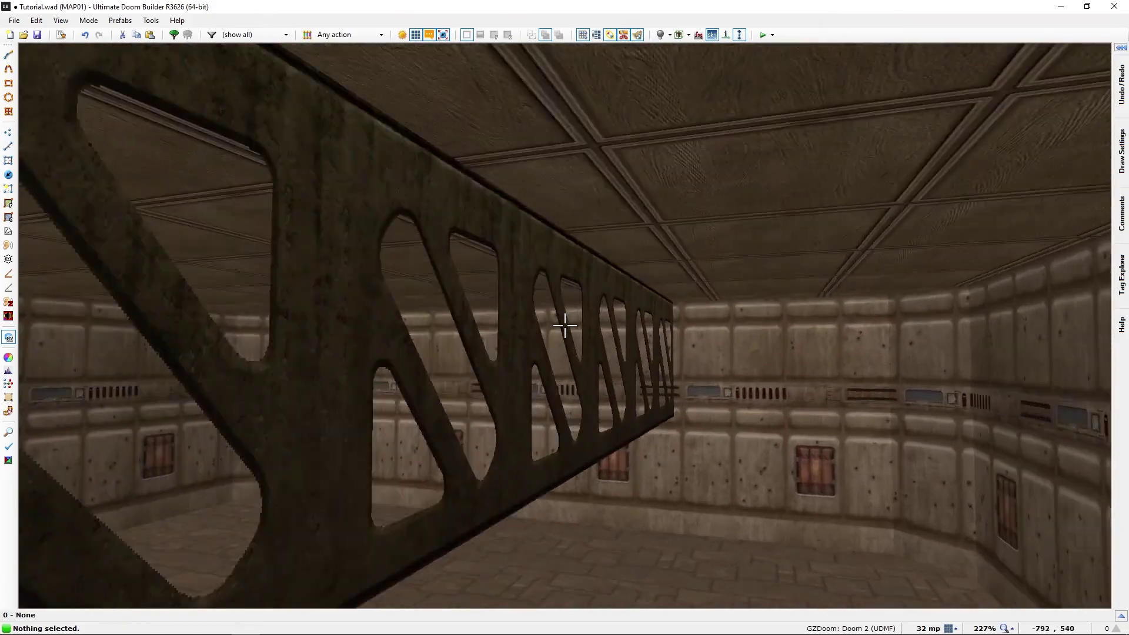
pyautogui.press('e')
pyautogui.press('s')
pyautogui.press('f')
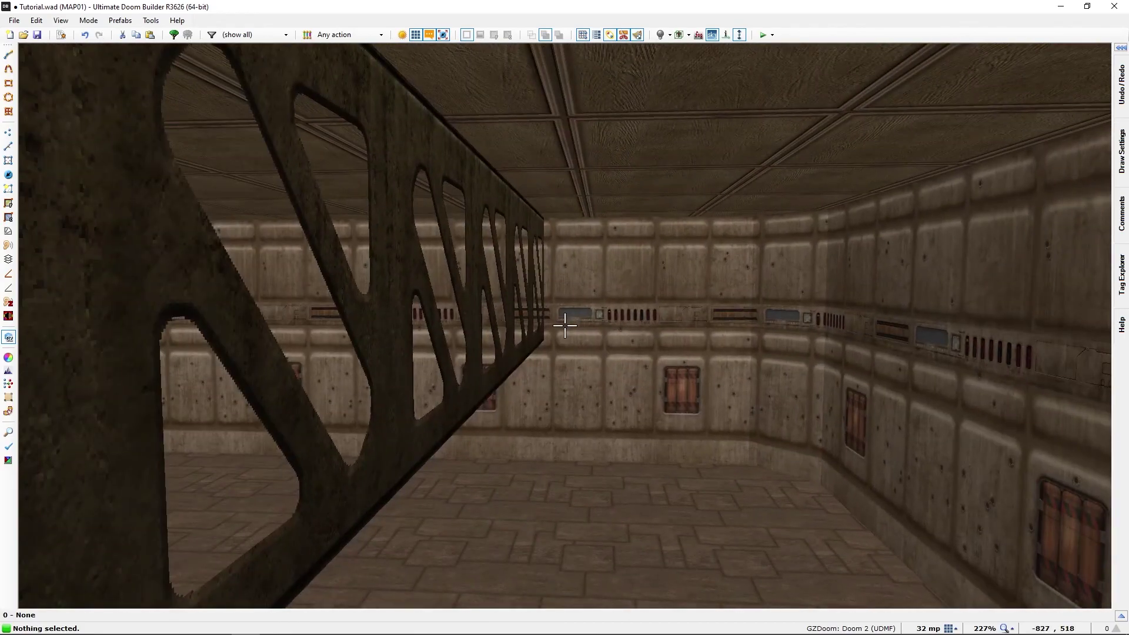
pyautogui.press('s')
pyautogui.press('s')
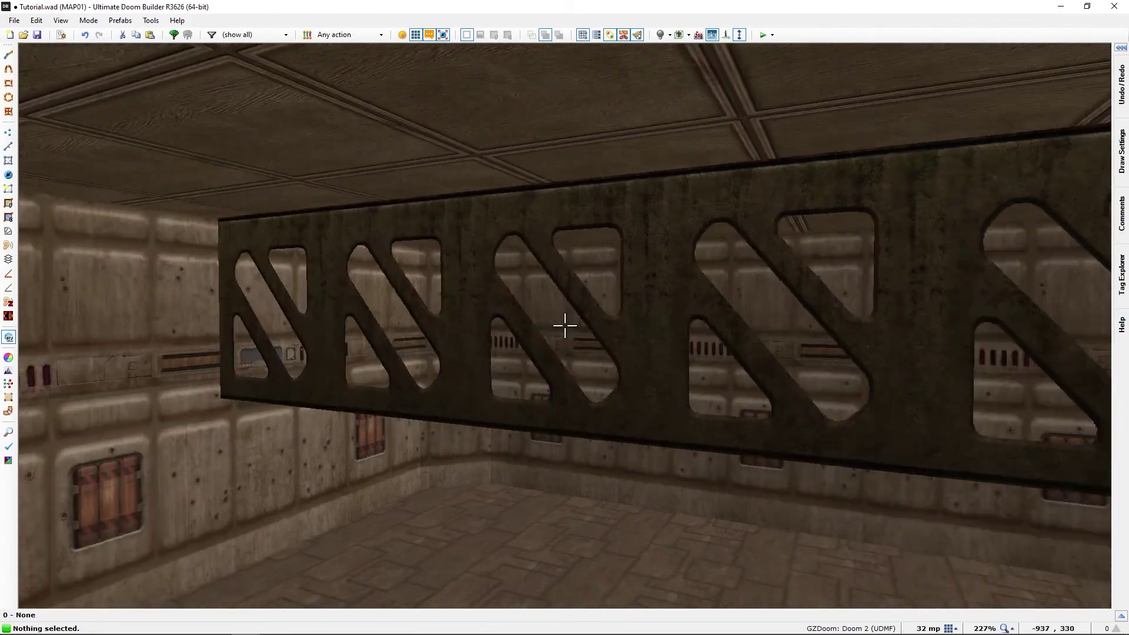
pyautogui.press('w')
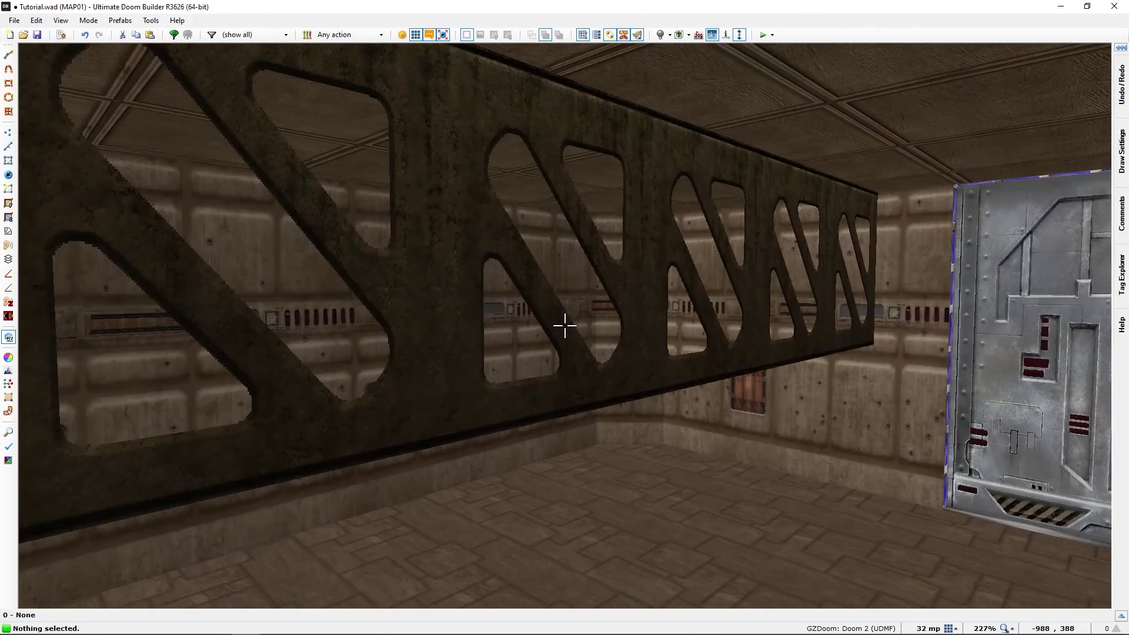
pyautogui.press('d')
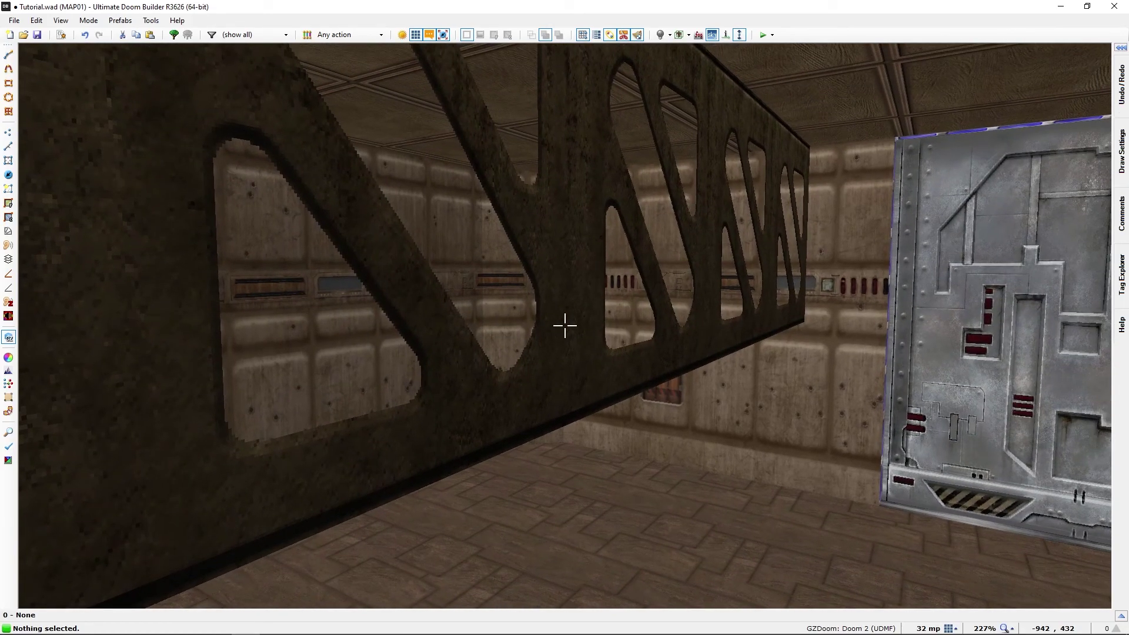
pyautogui.press('a')
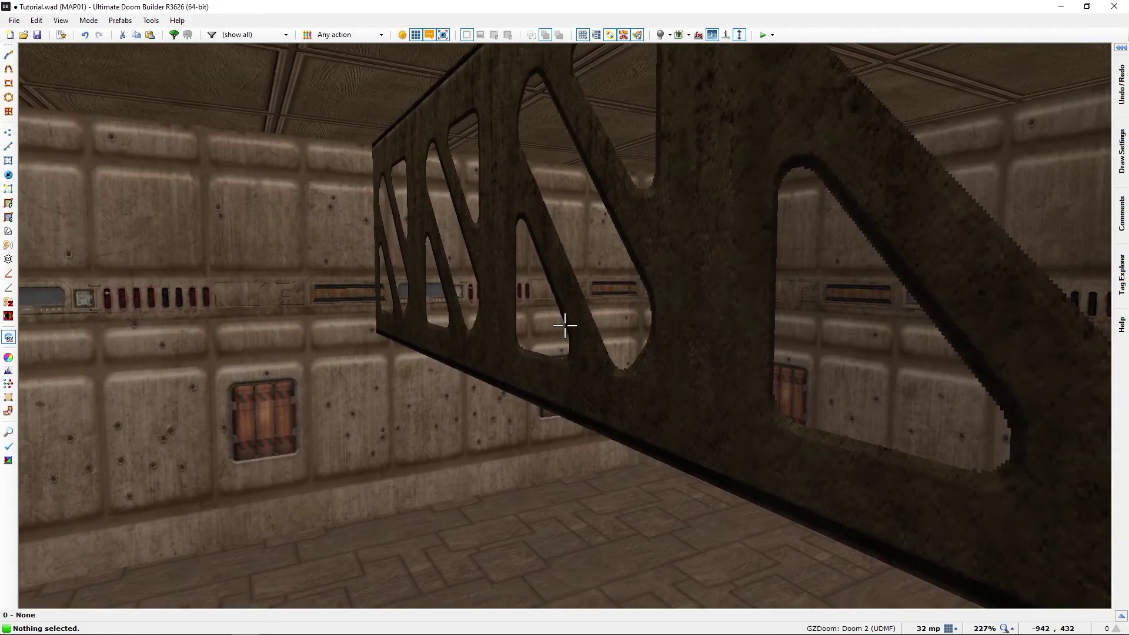
pyautogui.press('a')
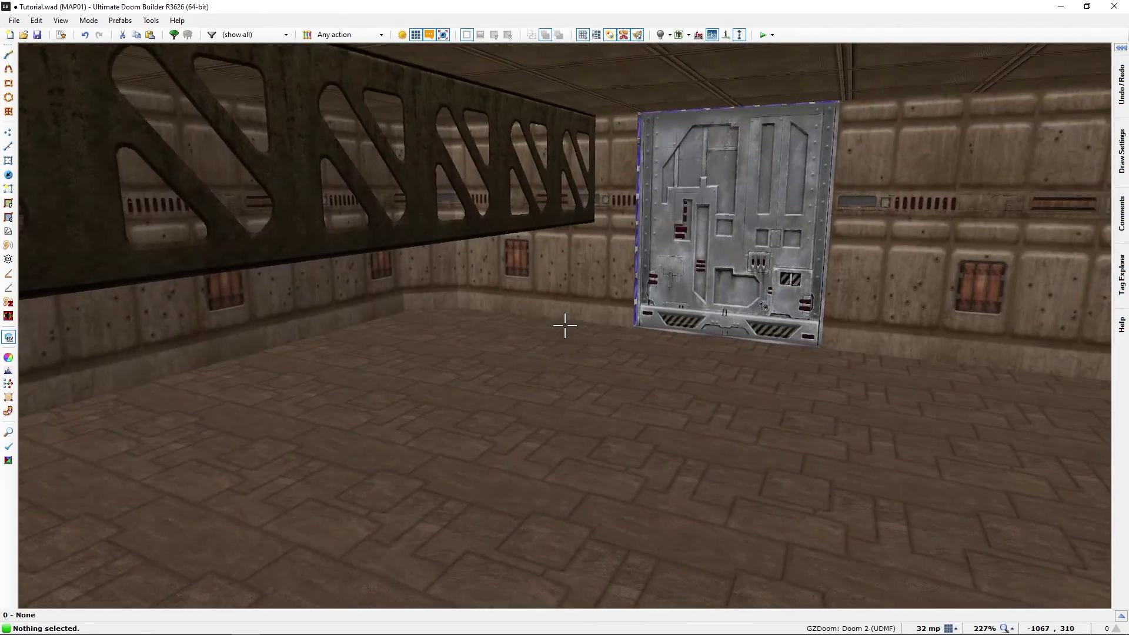
pyautogui.press('a')
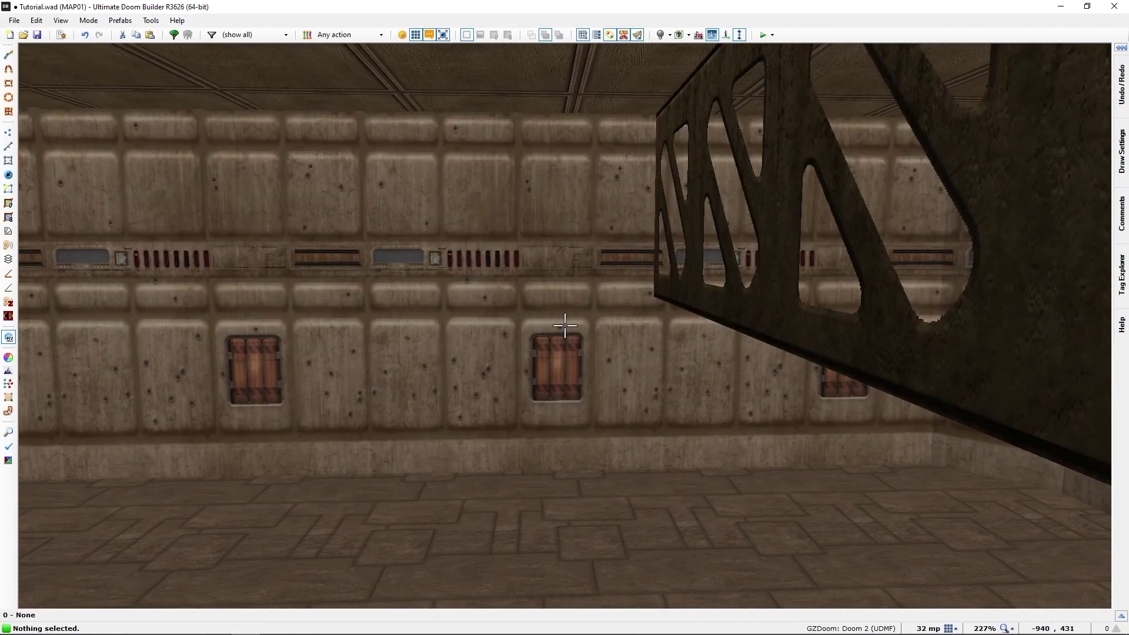
# - Enable the Block everything flag on the dividing line
pyautogui.press('q')
pyautogui.moveTo(612, 305); pyautogui.dragTo(534, 352, button='middle')
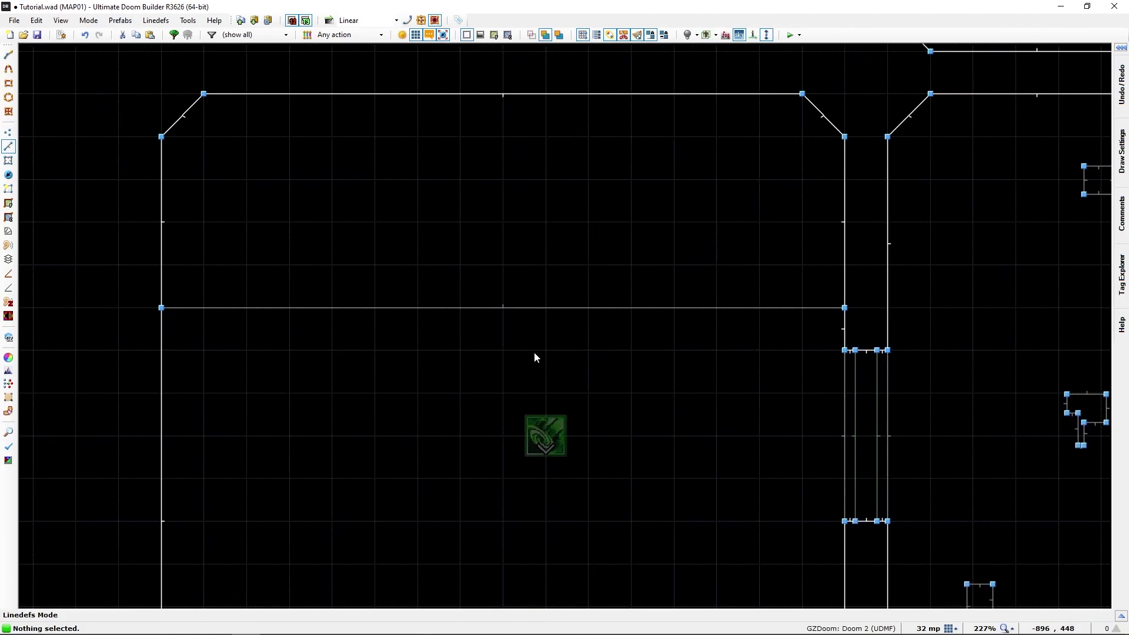
pyautogui.rightClick(521, 310)
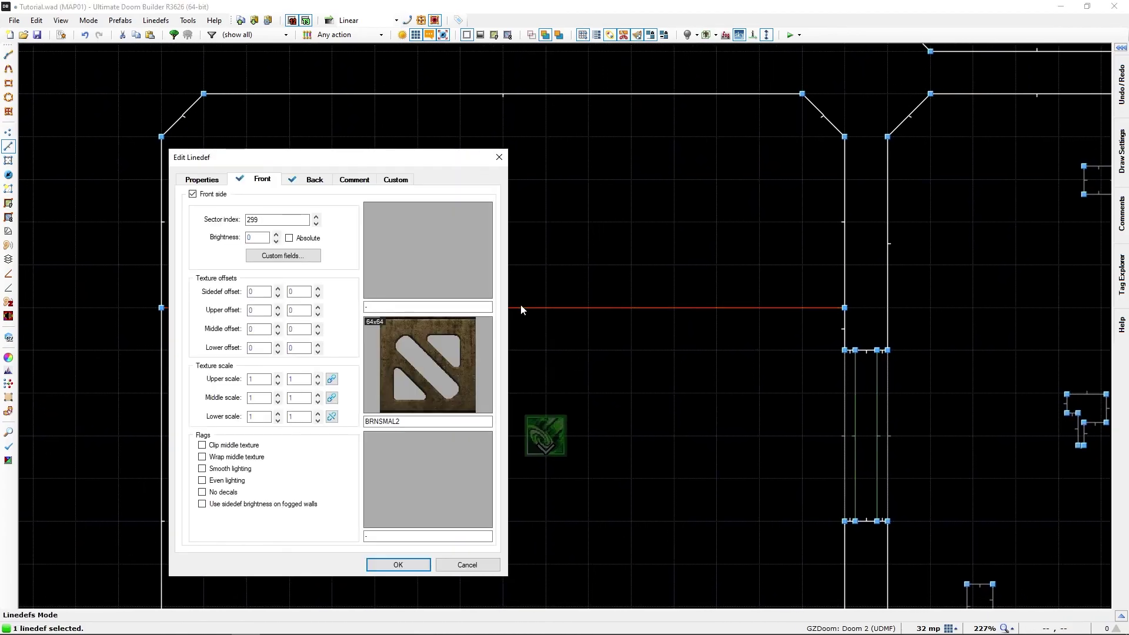
pyautogui.click(202, 180)
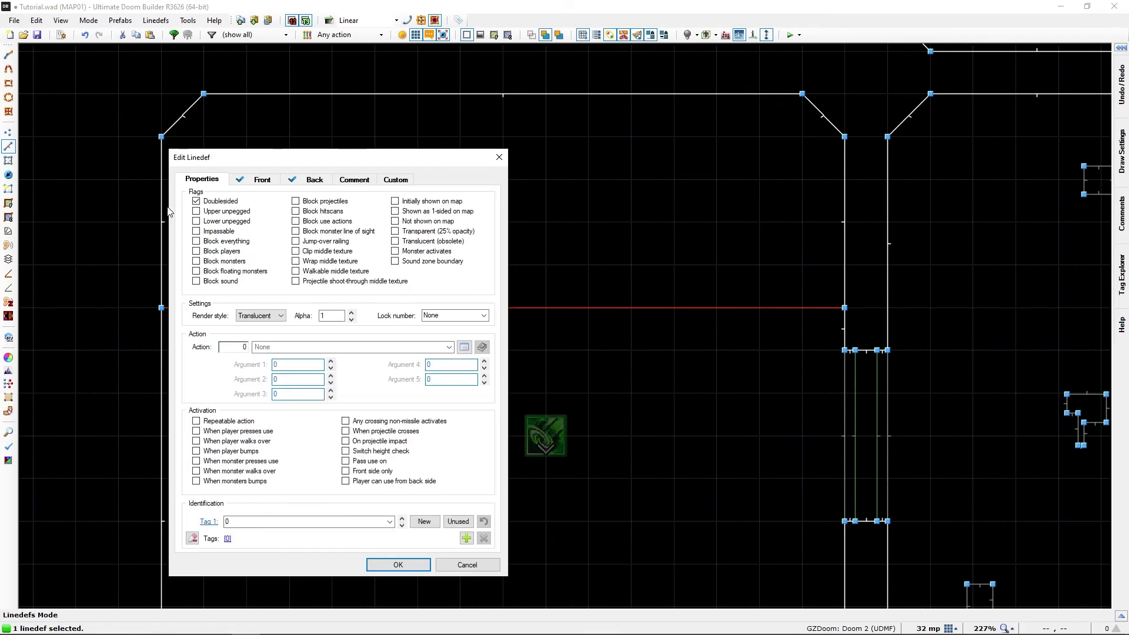
pyautogui.click(196, 241)
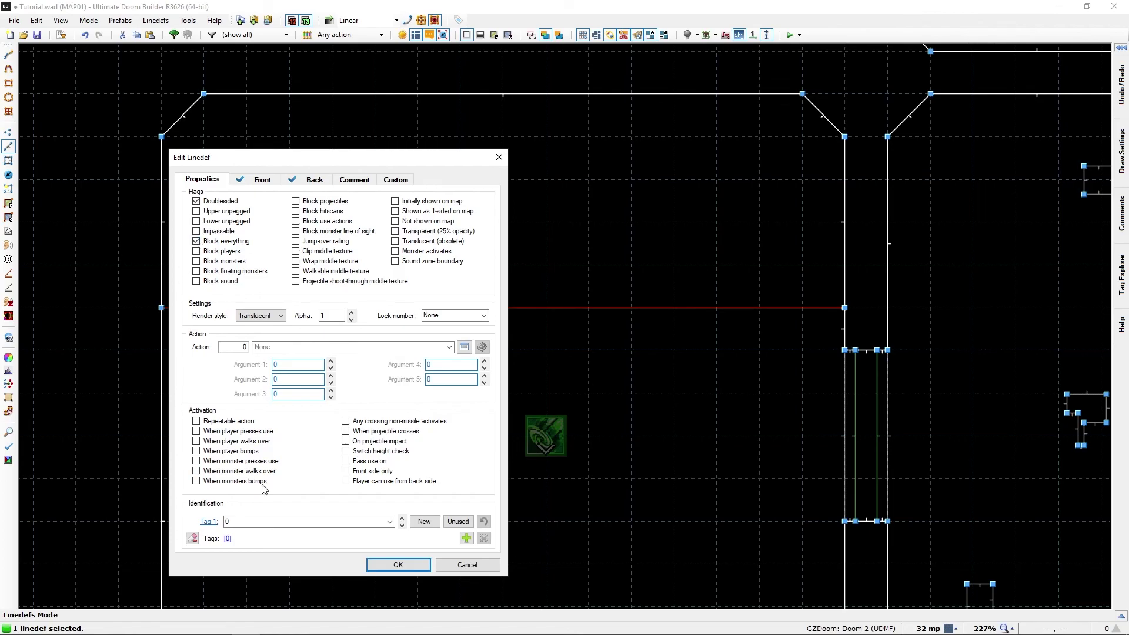
pyautogui.click(388, 565)
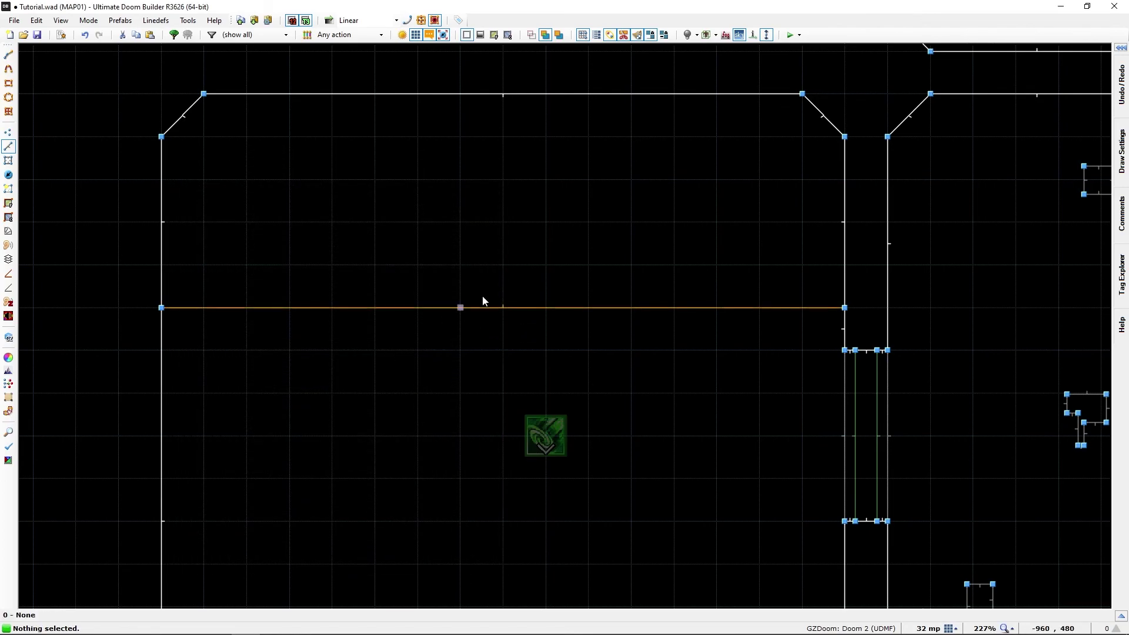
# - Review the grate and the gap beneath it in 3D, and return to the 2D map showing the whole room
pyautogui.press('w')
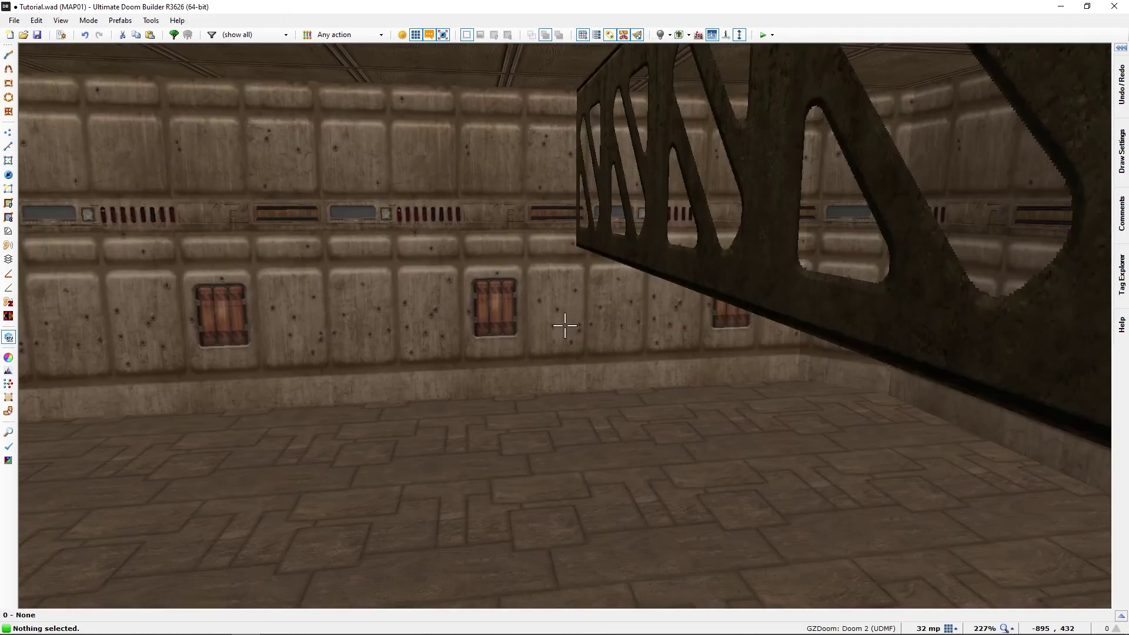
pyautogui.press('a')
pyautogui.press('w')
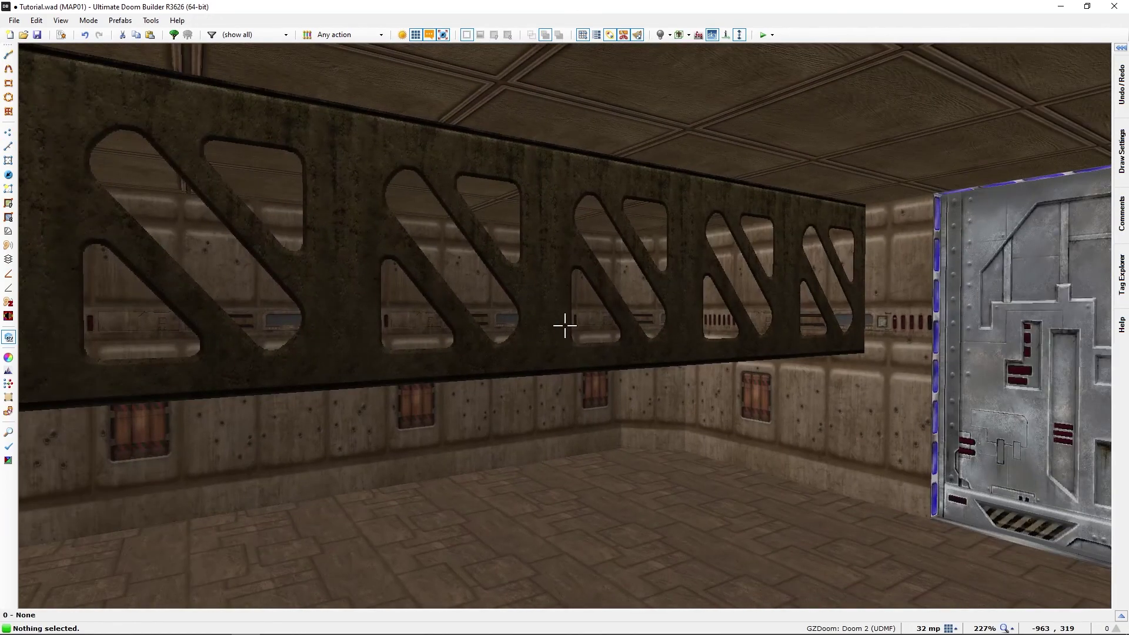
pyautogui.press('w')
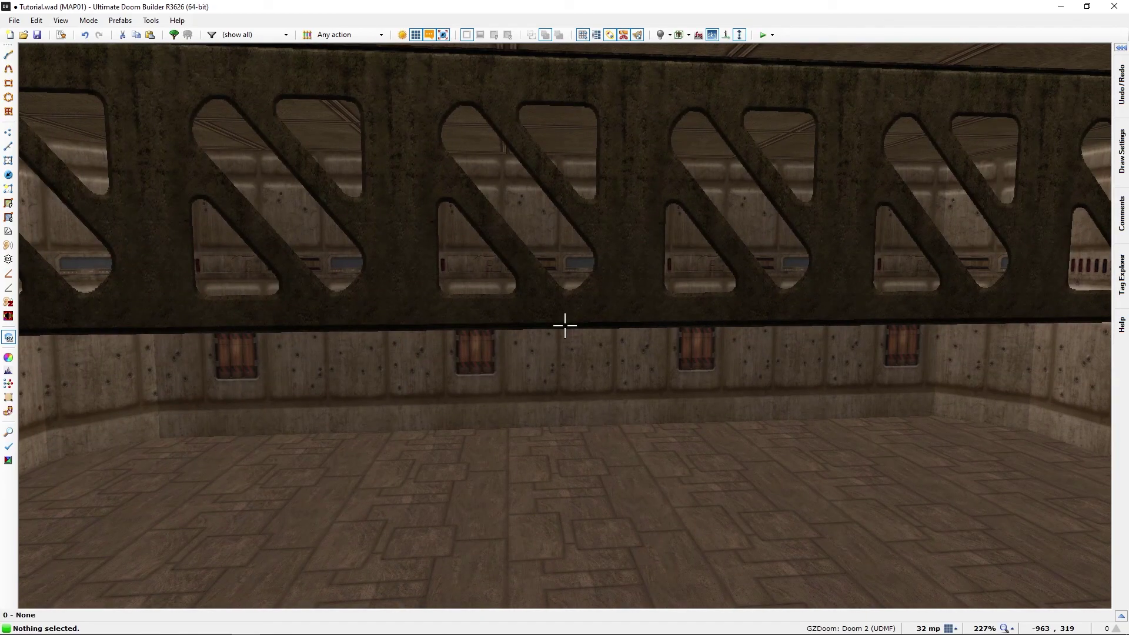
pyautogui.press('q')
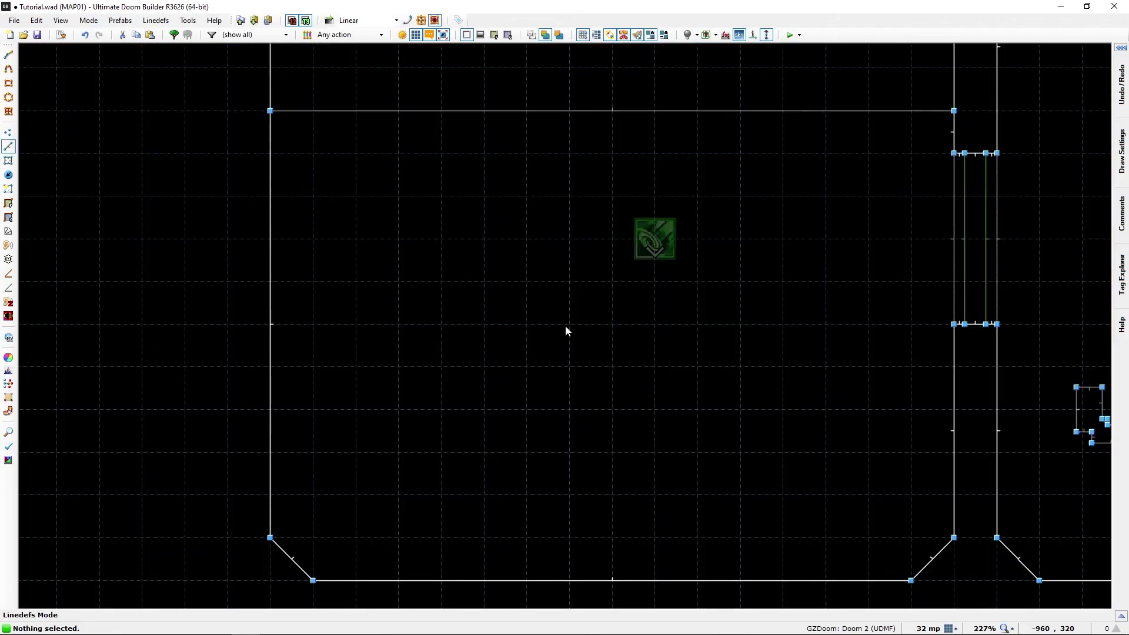
pyautogui.scroll(-2, 573, 321)
pyautogui.moveTo(611, 296); pyautogui.dragTo(544, 339, button='middle')
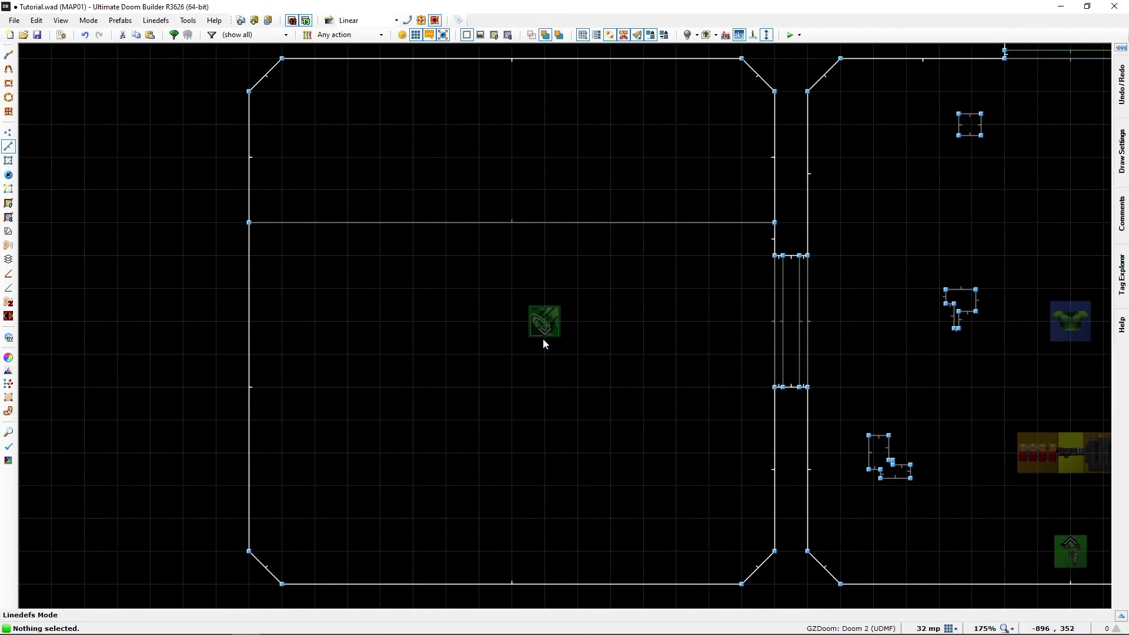